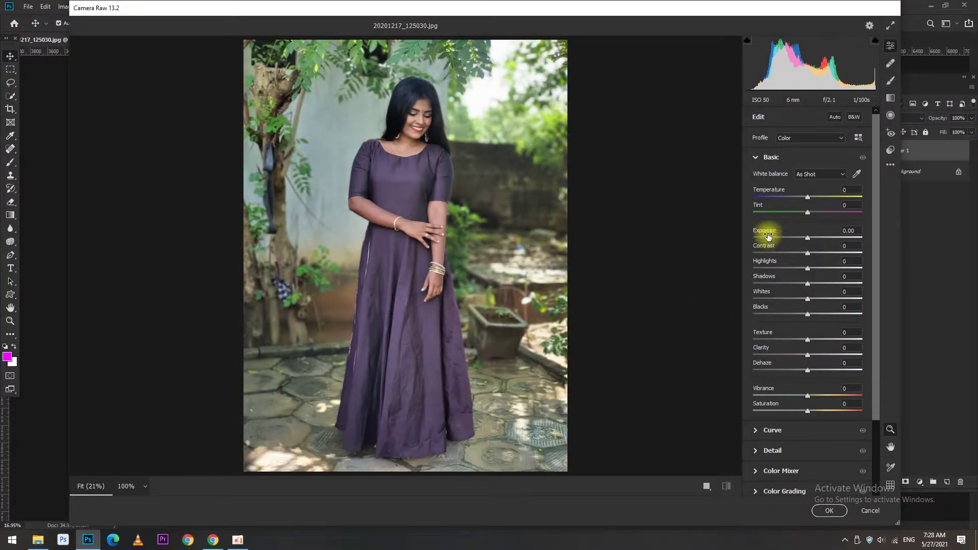
# Set Exposure +0.65, Contrast +21 and Shadows +23, with Highlights/Whites -100 and Blacks -53.
pyautogui.moveTo(807, 239); pyautogui.dragTo(811, 238)
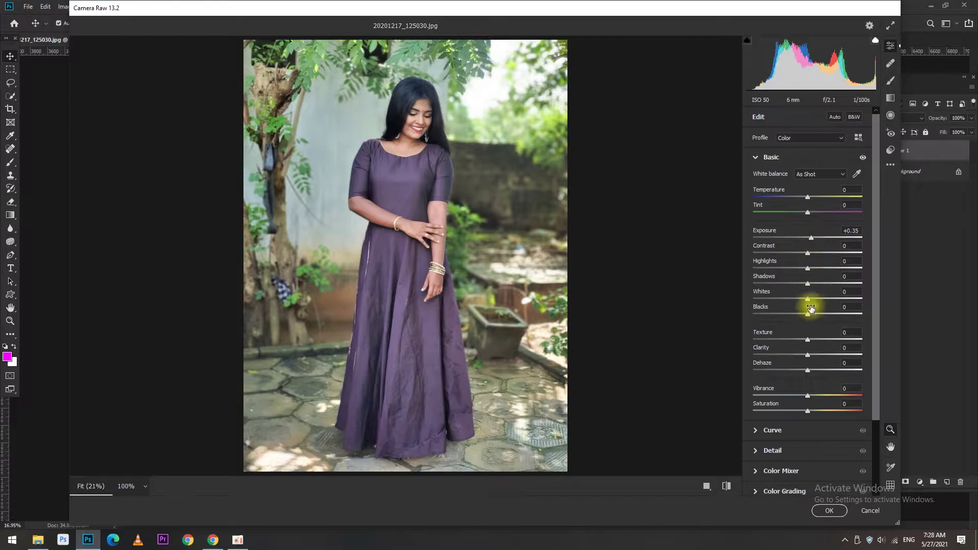
pyautogui.moveTo(806, 319); pyautogui.dragTo(787, 316)
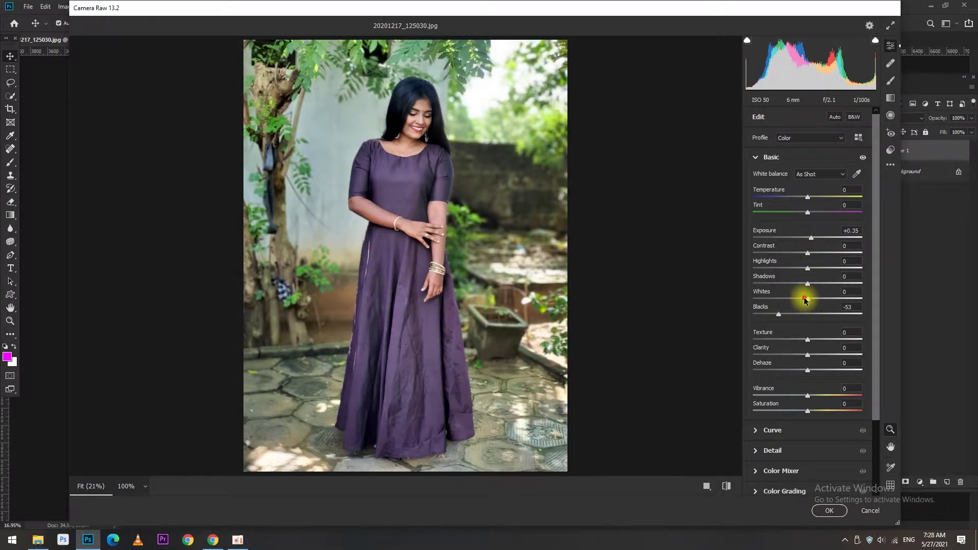
pyautogui.moveTo(804, 300); pyautogui.dragTo(729, 305)
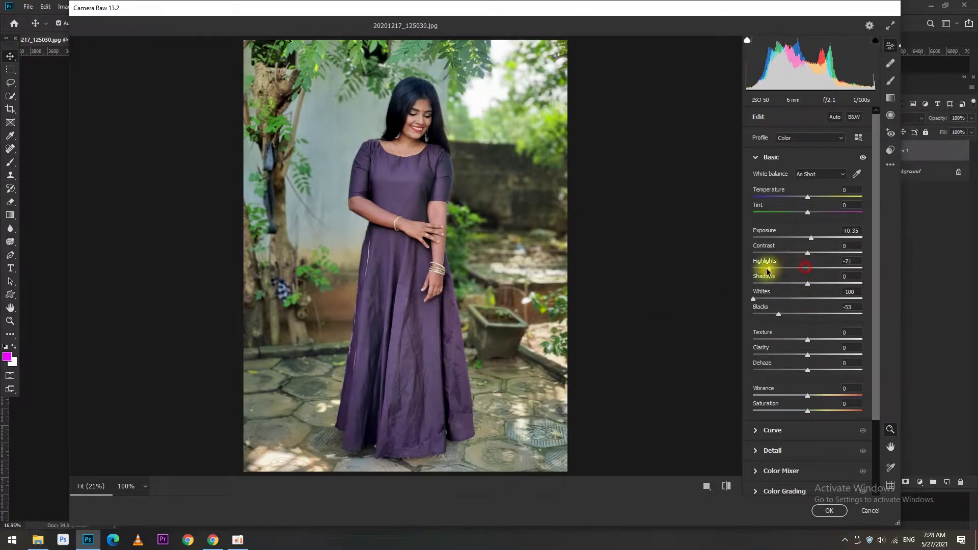
pyautogui.moveTo(767, 273); pyautogui.dragTo(686, 270)
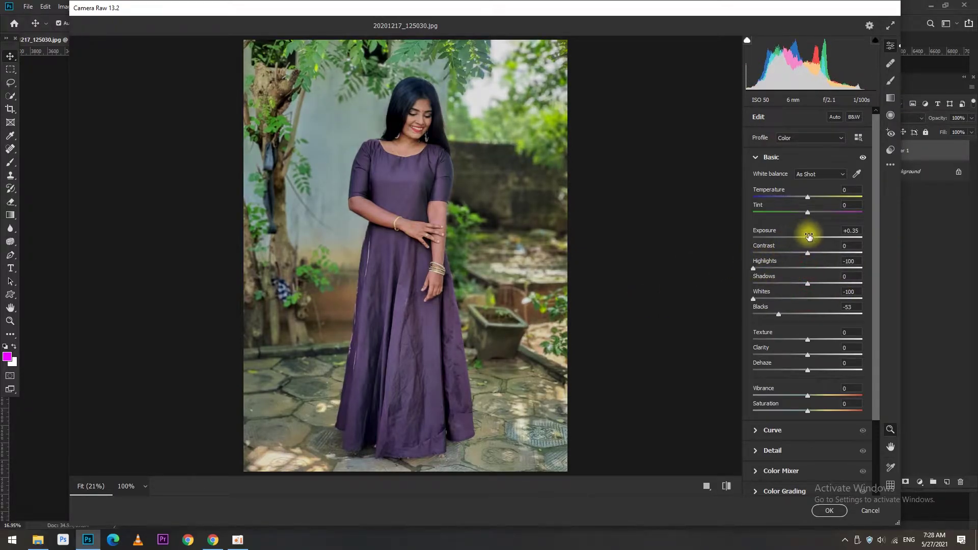
pyautogui.moveTo(808, 236); pyautogui.dragTo(816, 239)
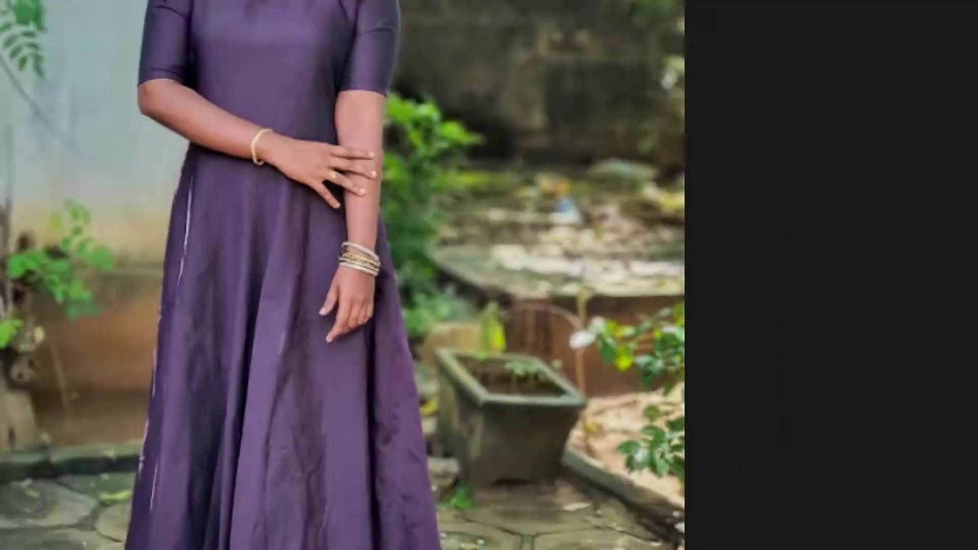
pyautogui.moveTo(807, 283); pyautogui.dragTo(820, 285)
# Raise tone-curve highlights to +64, adjust noise reduction, and set Orange +3, Magenta -13 luminance.
pyautogui.scroll(-2, 804, 203)
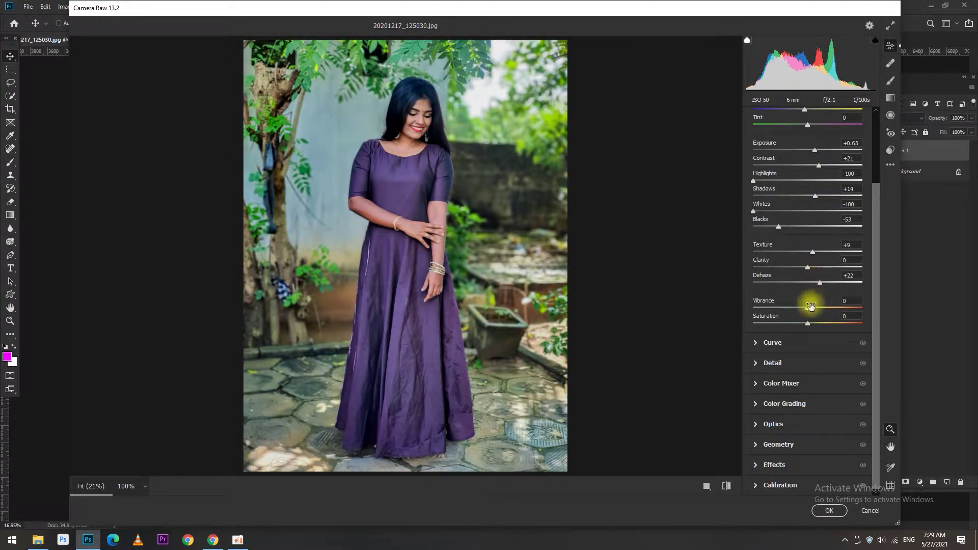
pyautogui.click(804, 342)
pyautogui.scroll(-1, 811, 346)
pyautogui.moveTo(808, 298)
pyautogui.mouseDown()
pyautogui.moveTo(842, 297)
pyautogui.moveTo(813, 312)
pyautogui.moveTo(826, 328)
pyautogui.moveTo(789, 343)
pyautogui.moveTo(813, 344)
pyautogui.mouseUp()
pyautogui.click(779, 362)
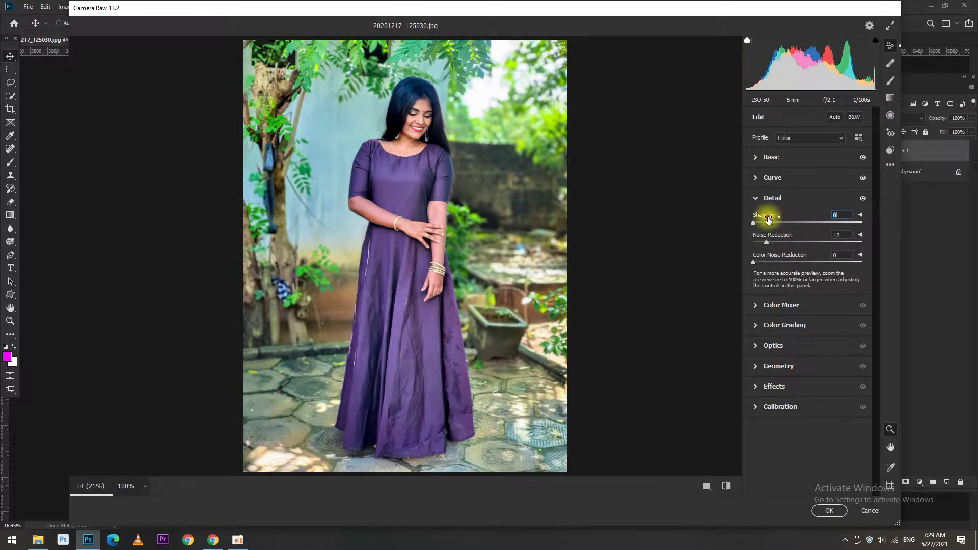
pyautogui.click(781, 305)
pyautogui.click(821, 249)
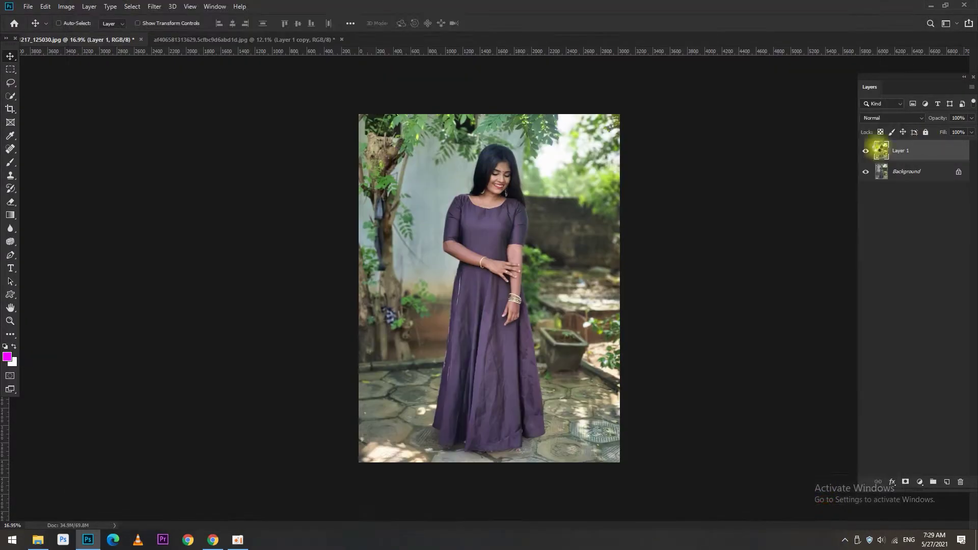
# Compare before/after via Layer 1, then pen-trace the robe's left edge and near sleeve.
pyautogui.click(865, 150)
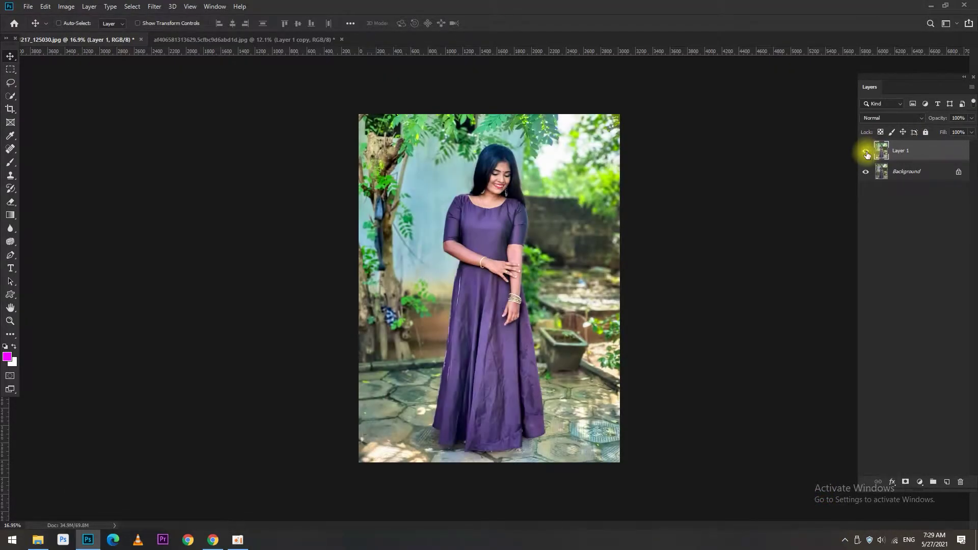
pyautogui.click(865, 151)
pyautogui.scroll(3, 455, 419)
pyautogui.click(528, 352)
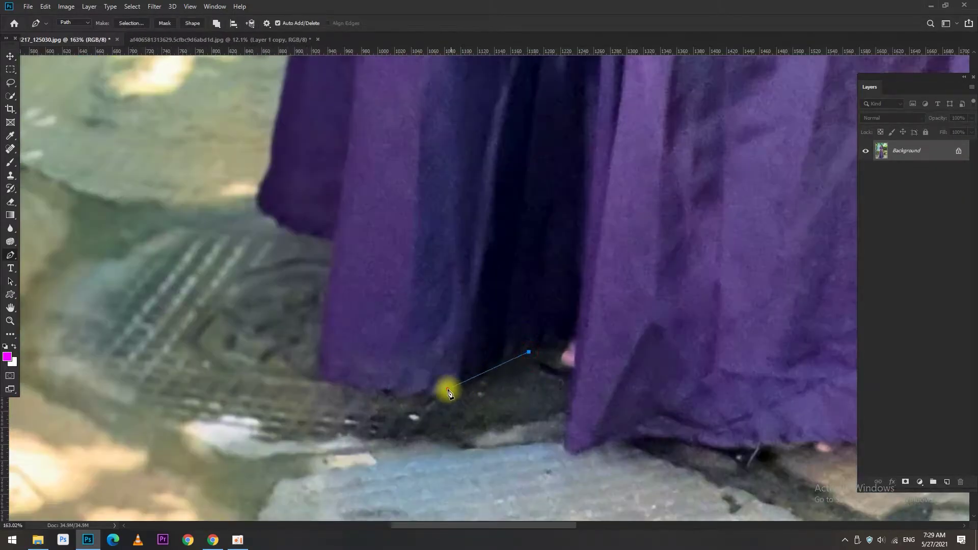
pyautogui.scroll(5, 326, 320)
pyautogui.click(299, 332)
pyautogui.click(328, 200)
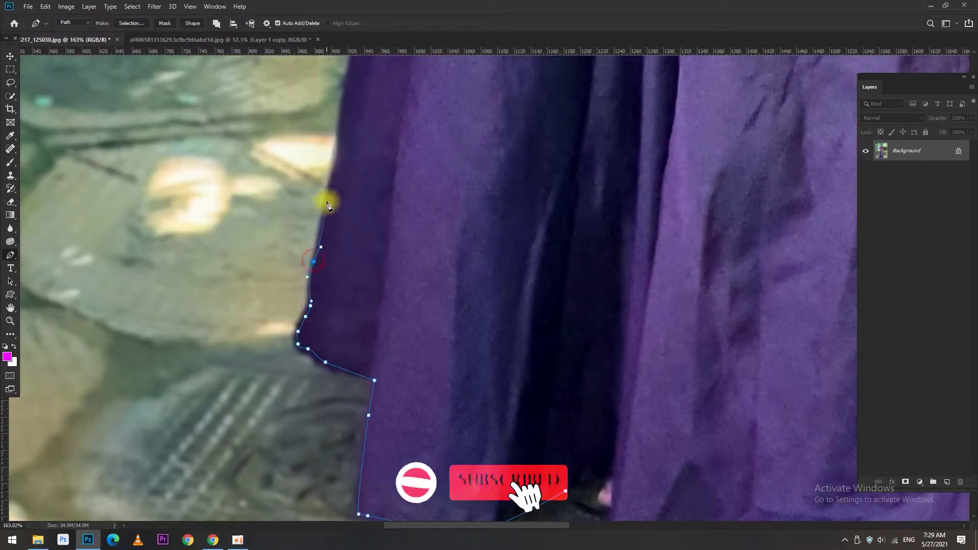
pyautogui.moveTo(327, 201); pyautogui.dragTo(317, 367)
pyautogui.scroll(3, 377, 190)
pyautogui.scroll(3, 382, 222)
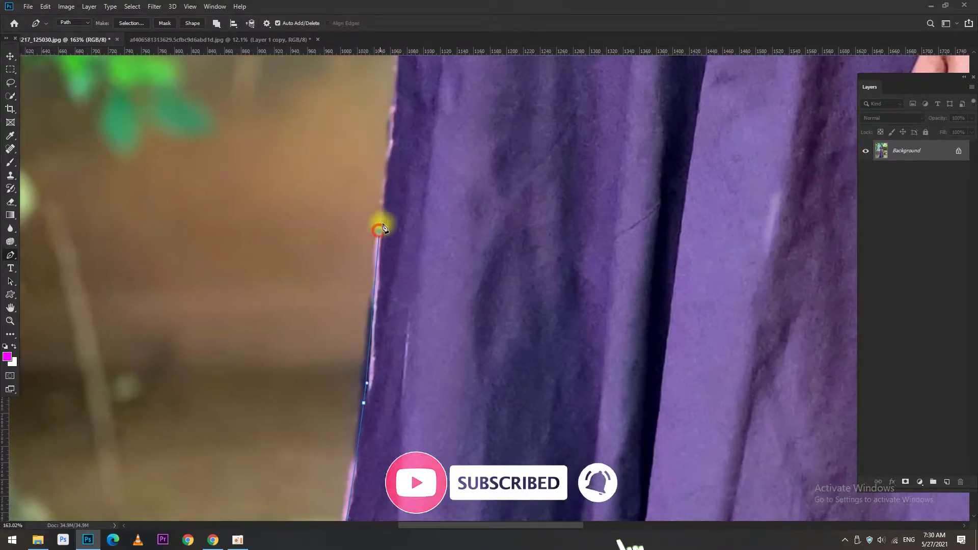
pyautogui.scroll(3, 380, 228)
pyautogui.scroll(3, 379, 228)
pyautogui.click(416, 158)
pyautogui.scroll(2, 387, 260)
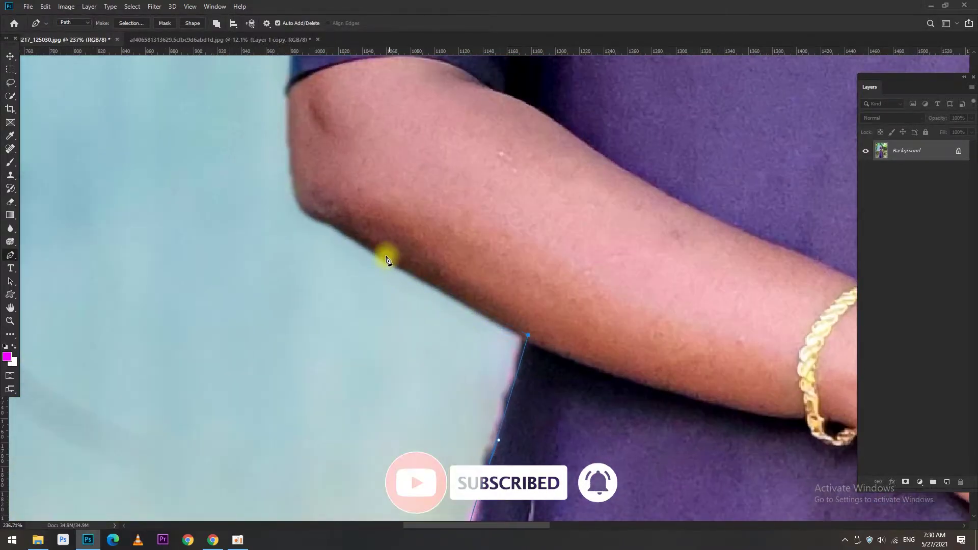
pyautogui.scroll(3, 293, 192)
pyautogui.click(315, 265)
pyautogui.scroll(3, 336, 133)
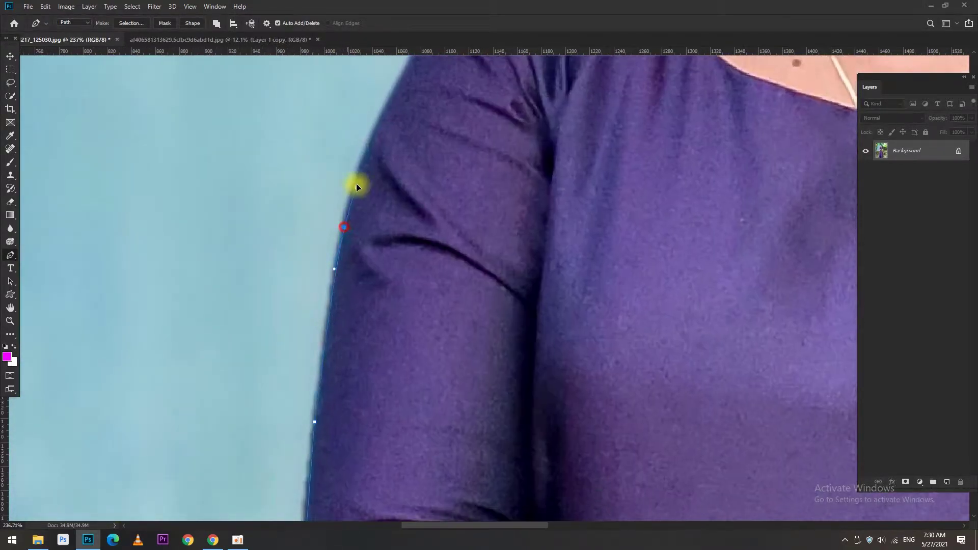
pyautogui.moveTo(393, 92); pyautogui.dragTo(304, 238)
# Continue the pen path across the far sleeve and down the arm's right edge.
pyautogui.scroll(-6, 513, 106)
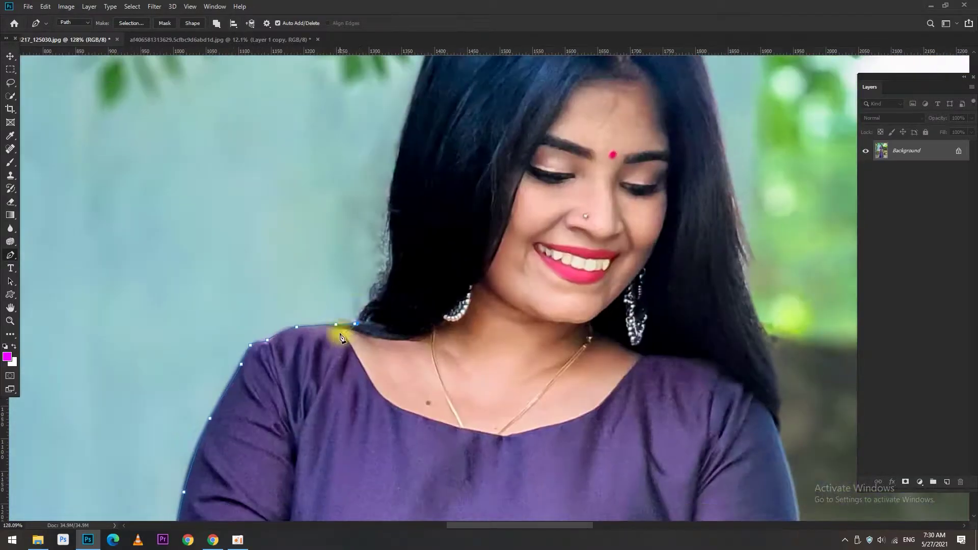
pyautogui.scroll(3, 573, 105)
pyautogui.click(618, 342)
pyautogui.scroll(-3, 563, 225)
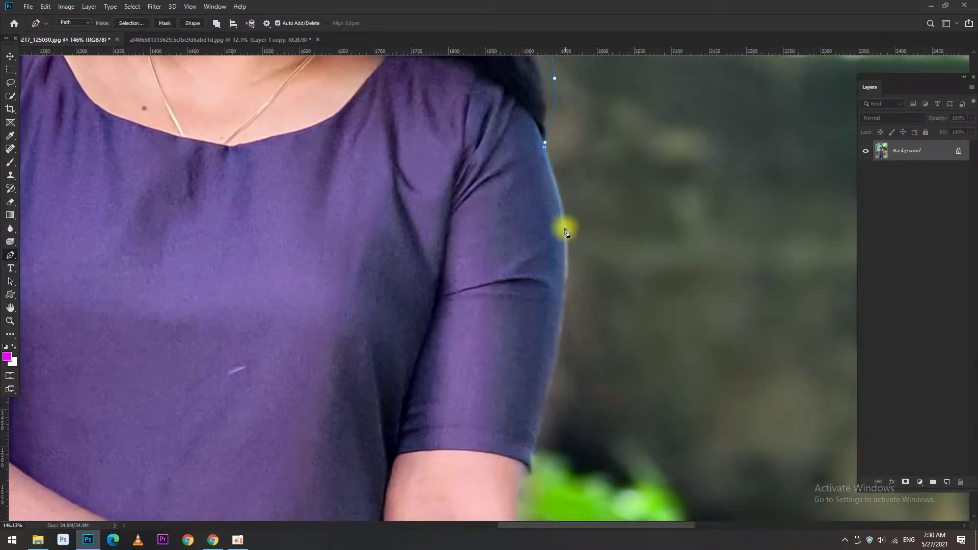
pyautogui.scroll(-3, 567, 113)
pyautogui.click(540, 279)
pyautogui.scroll(-3, 539, 279)
pyautogui.scroll(2, 491, 234)
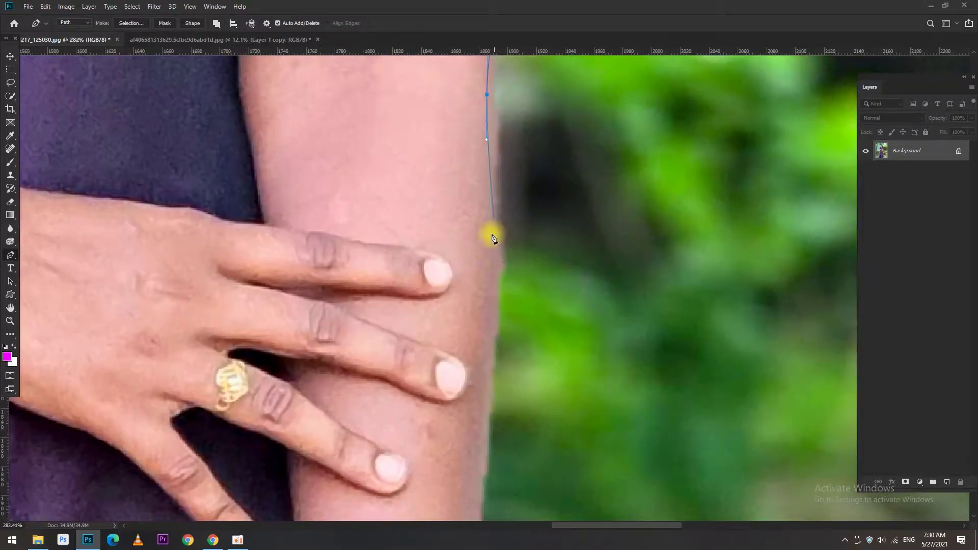
pyautogui.scroll(-2, 490, 233)
pyautogui.scroll(1, 500, 109)
pyautogui.click(492, 112)
pyautogui.scroll(-3, 492, 128)
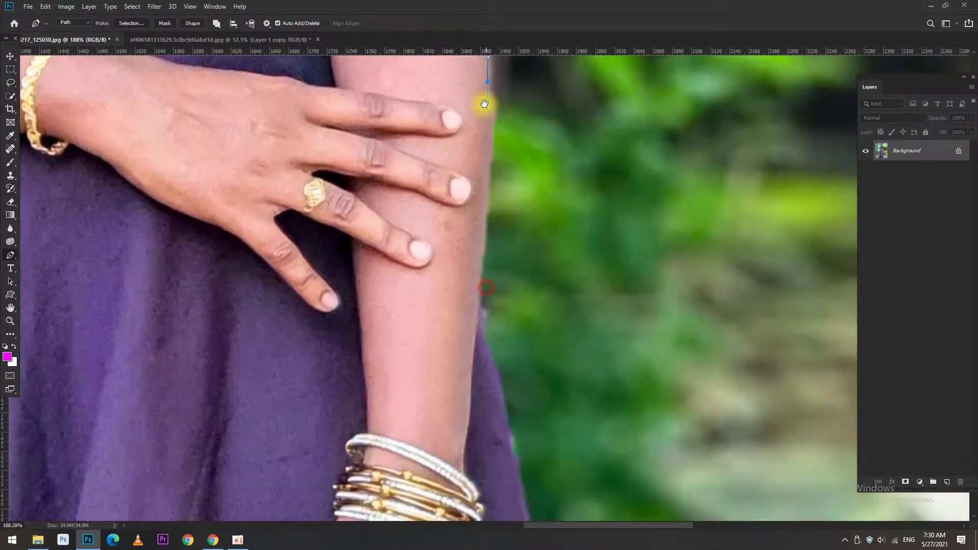
pyautogui.moveTo(486, 202); pyautogui.dragTo(484, 241)
pyautogui.scroll(-3, 515, 477)
pyautogui.scroll(-3, 528, 471)
# Finish the path along the robe's right and lower edges and copy the selected woman to a layer.
pyautogui.click(524, 220)
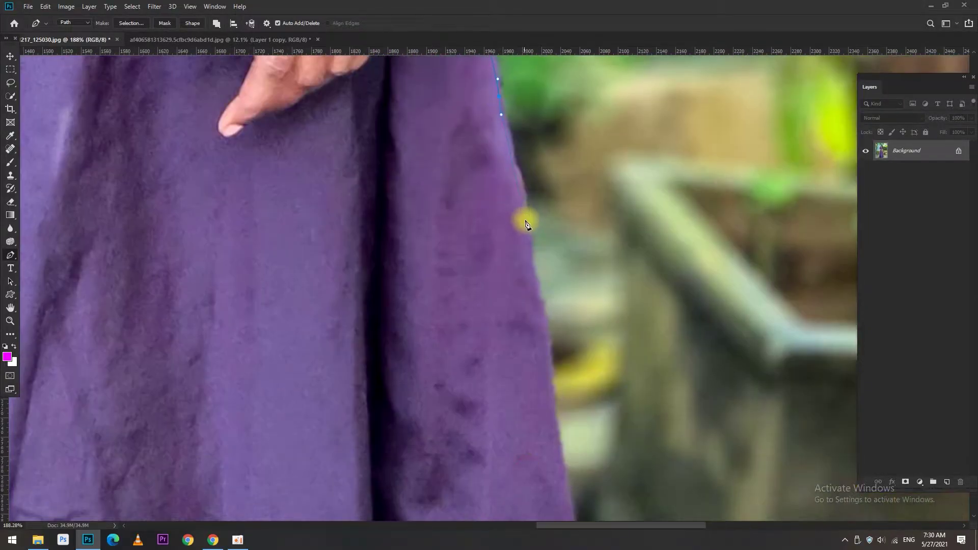
pyautogui.click(544, 326)
pyautogui.scroll(-3, 552, 377)
pyautogui.click(556, 228)
pyautogui.scroll(-3, 574, 389)
pyautogui.click(608, 316)
pyautogui.scroll(-3, 594, 199)
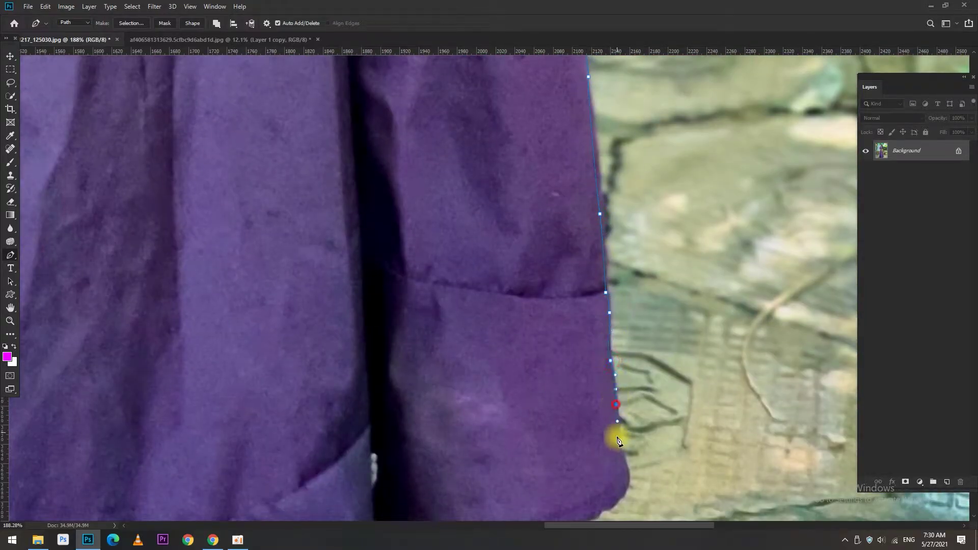
pyautogui.click(627, 474)
pyautogui.scroll(-5, 635, 209)
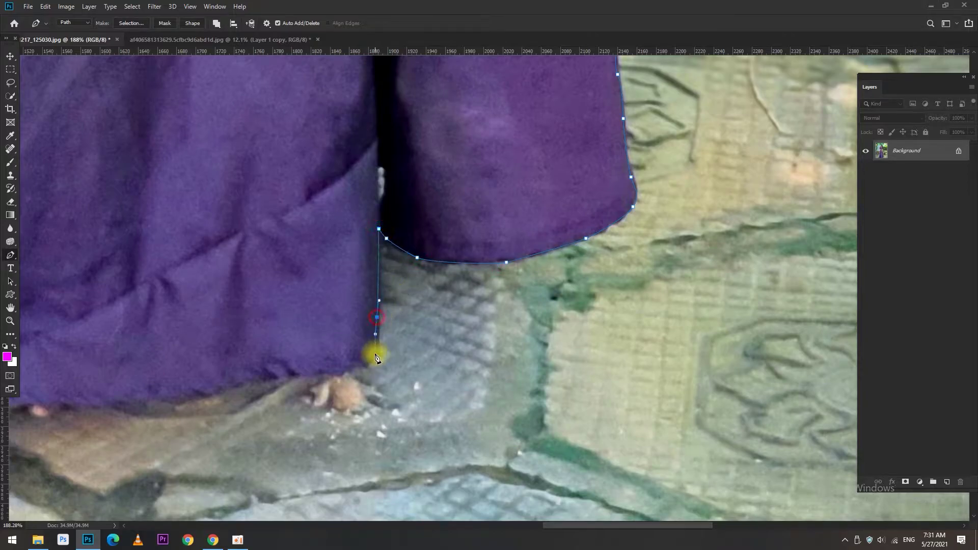
pyautogui.scroll(-2, 285, 380)
pyautogui.hscroll(-8, 407, 331)
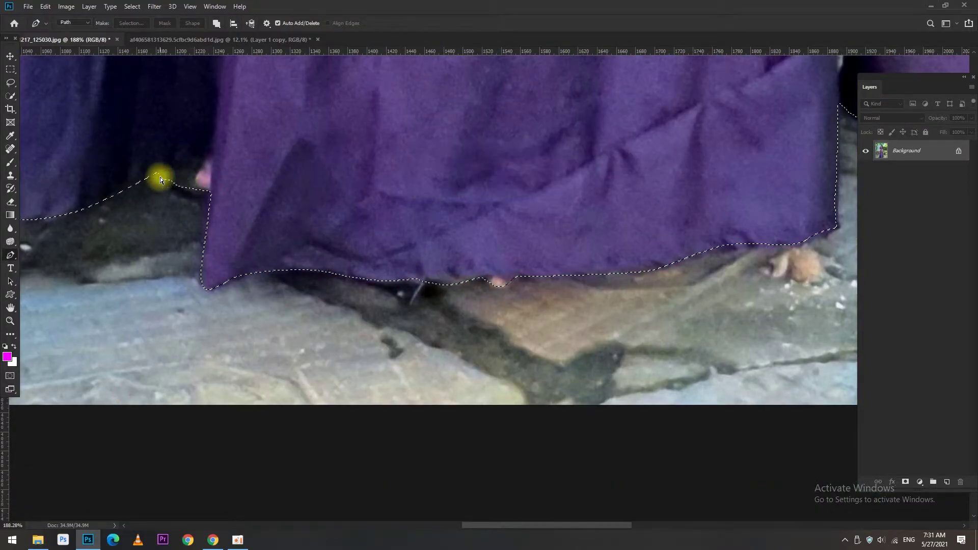
pyautogui.hotkey('ctrl', 'j')
pyautogui.hotkey('ctrl', '0')
# Move the woman into the temple scene and convert her layer to a Smart Object.
pyautogui.press('v')
pyautogui.moveTo(256, 133)
pyautogui.mouseDown()
pyautogui.moveTo(232, 48)
pyautogui.moveTo(492, 306)
pyautogui.mouseUp()
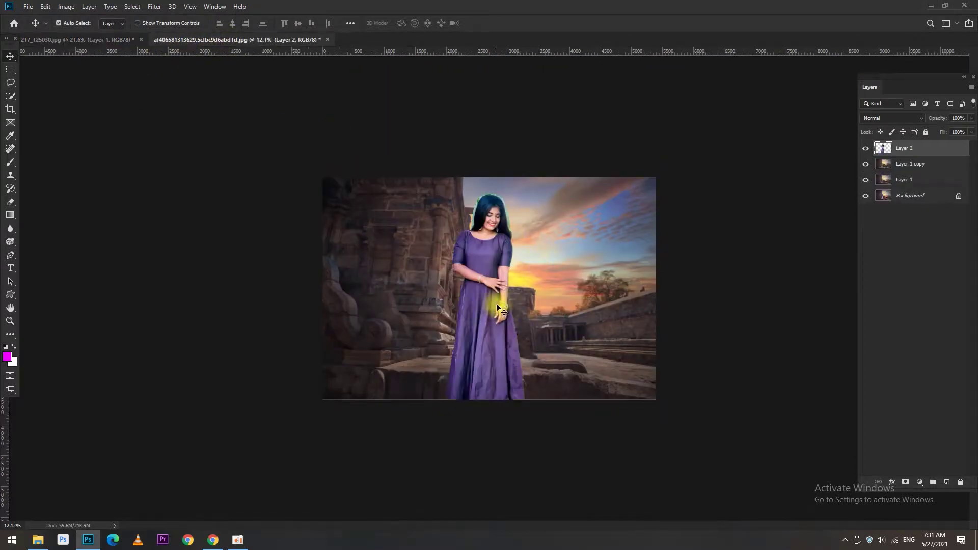
pyautogui.rightClick(947, 148)
pyautogui.click(818, 263)
# Scale the woman to 51.75% and stand her on the stone ledge between the guides.
pyautogui.hotkey('ctrl', 't')
pyautogui.moveTo(516, 190); pyautogui.dragTo(508, 236)
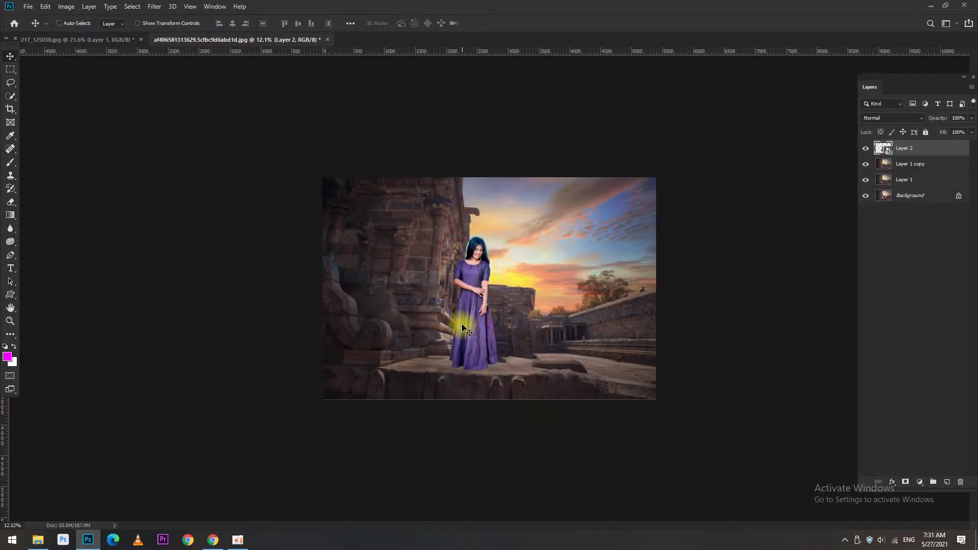
pyautogui.hotkey('ctrl', '0')
pyautogui.moveTo(455, 263); pyautogui.dragTo(437, 262)
pyautogui.moveTo(463, 197); pyautogui.dragTo(463, 224)
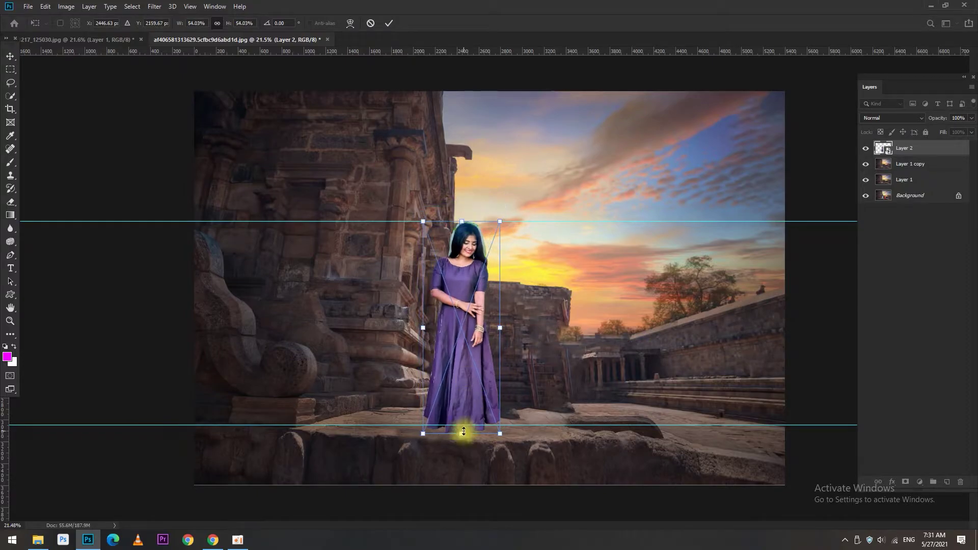
pyautogui.moveTo(463, 434); pyautogui.dragTo(463, 429)
pyautogui.moveTo(465, 387); pyautogui.dragTo(466, 367)
pyautogui.press('Return')
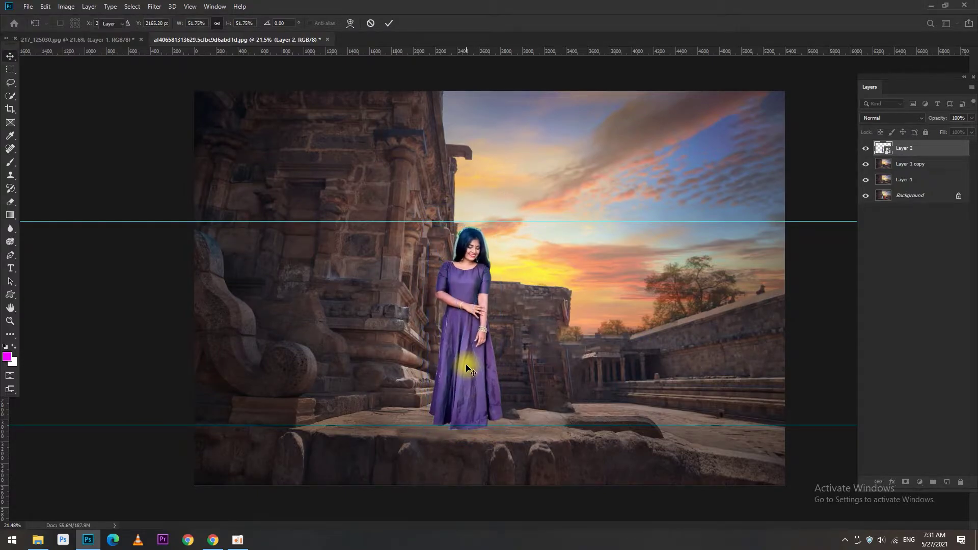
# Start a lasso selection around the woman's head and hair.
pyautogui.press('l')
pyautogui.scroll(5, 482, 259)
pyautogui.moveTo(453, 249); pyautogui.dragTo(482, 283)
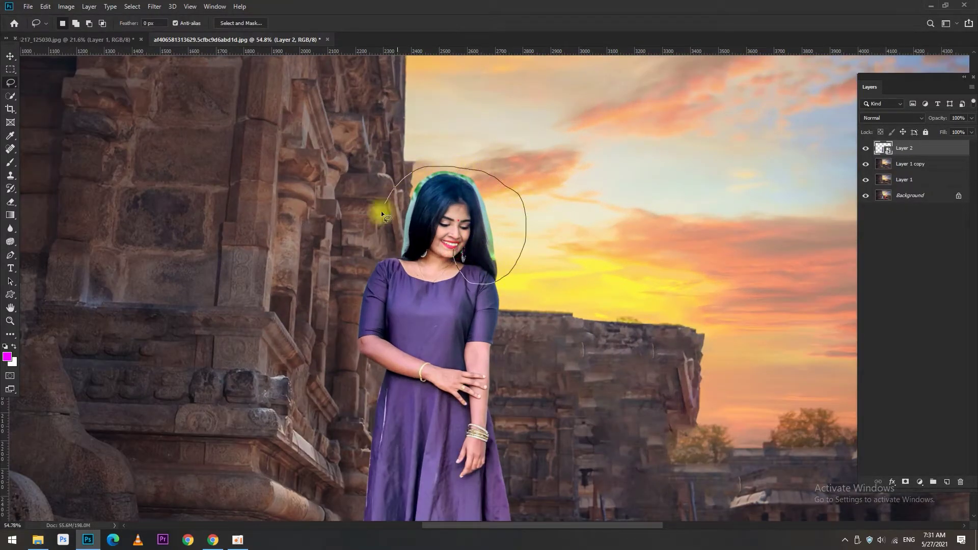
# Copy the lassoed head to a new layer, desaturate it to -100 and set it to Multiply.
pyautogui.moveTo(381, 211); pyautogui.dragTo(407, 247)
pyautogui.hotkey('ctrl', 'j')
pyautogui.click(865, 164)
pyautogui.scroll(5, 441, 236)
pyautogui.hotkey('ctrl', 'u')
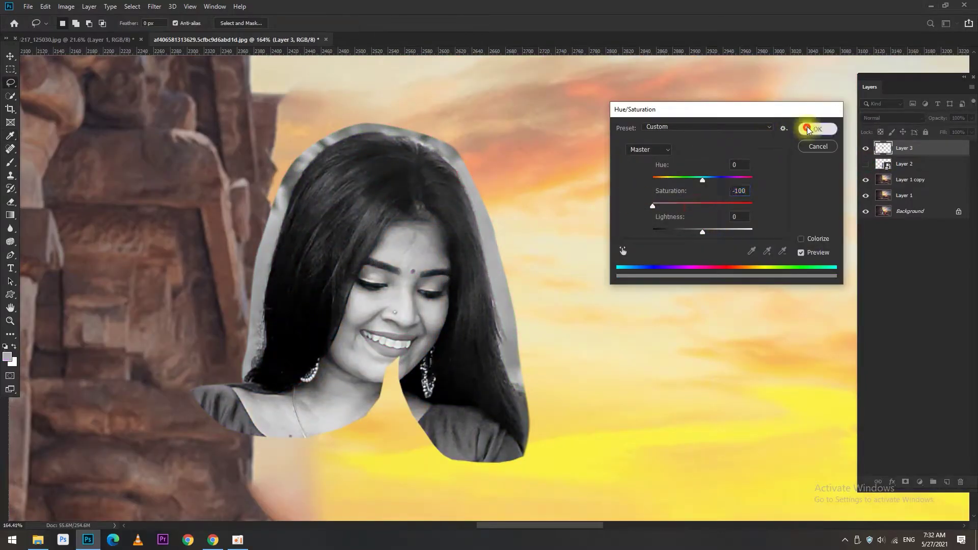
pyautogui.click(808, 131)
pyautogui.click(892, 118)
pyautogui.click(868, 153)
# Brighten the head copy with the Levels white eyedropper and stack the woman layer above it.
pyautogui.hotkey('ctrl', 'l')
pyautogui.click(926, 362)
pyautogui.click(494, 283)
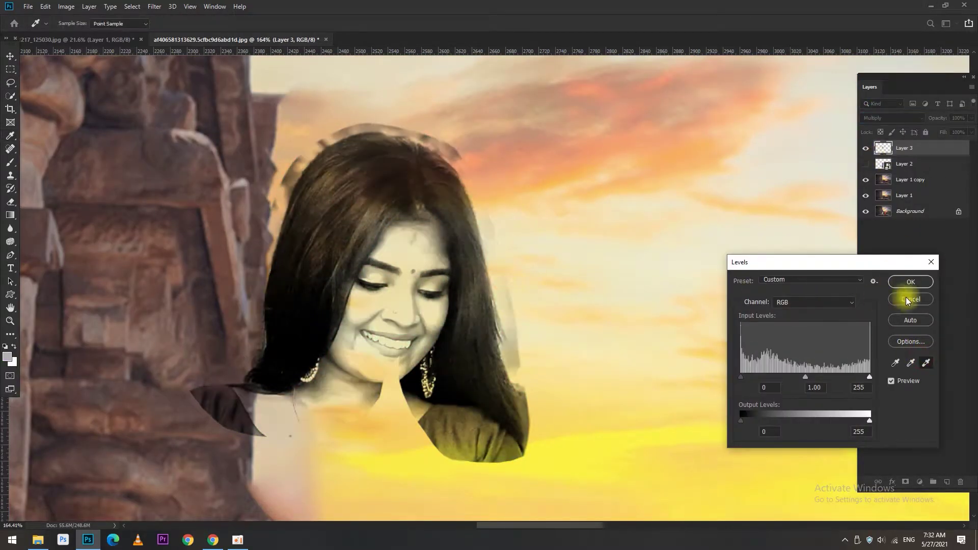
pyautogui.click(910, 299)
pyautogui.click(865, 164)
pyautogui.moveTo(904, 164); pyautogui.dragTo(927, 145)
# Add a mask to the woman layer and paint out the light halo on the hair's left edge.
pyautogui.click(905, 481)
pyautogui.press('b')
pyautogui.scroll(3, 327, 172)
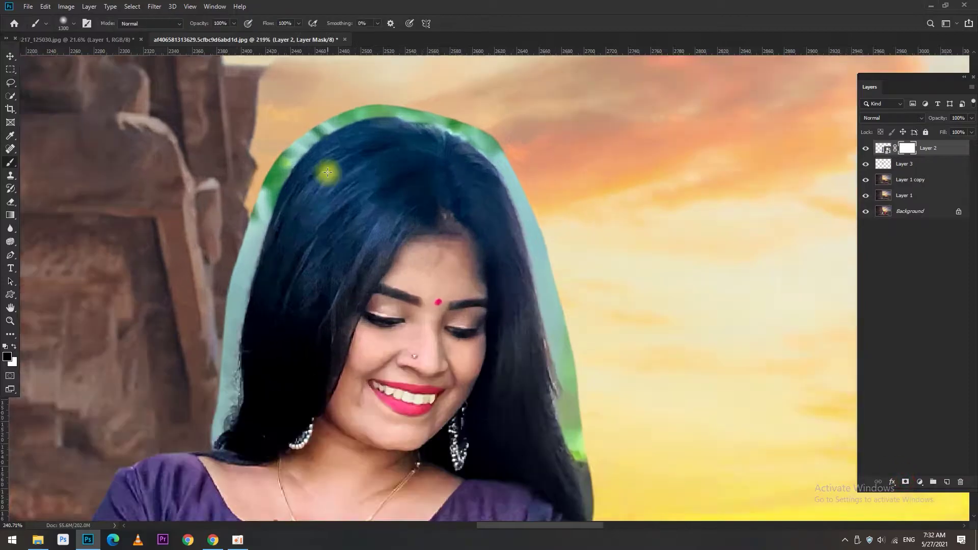
pyautogui.scroll(1, 328, 172)
pyautogui.scroll(-5, 583, 230)
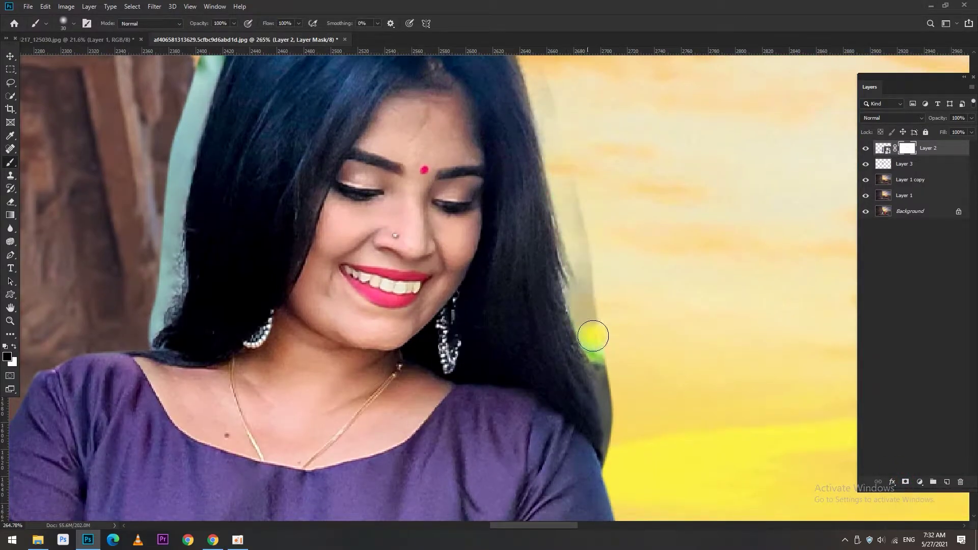
pyautogui.scroll(4, 589, 338)
pyautogui.hscroll(-2, 589, 338)
pyautogui.moveTo(329, 186); pyautogui.dragTo(287, 420)
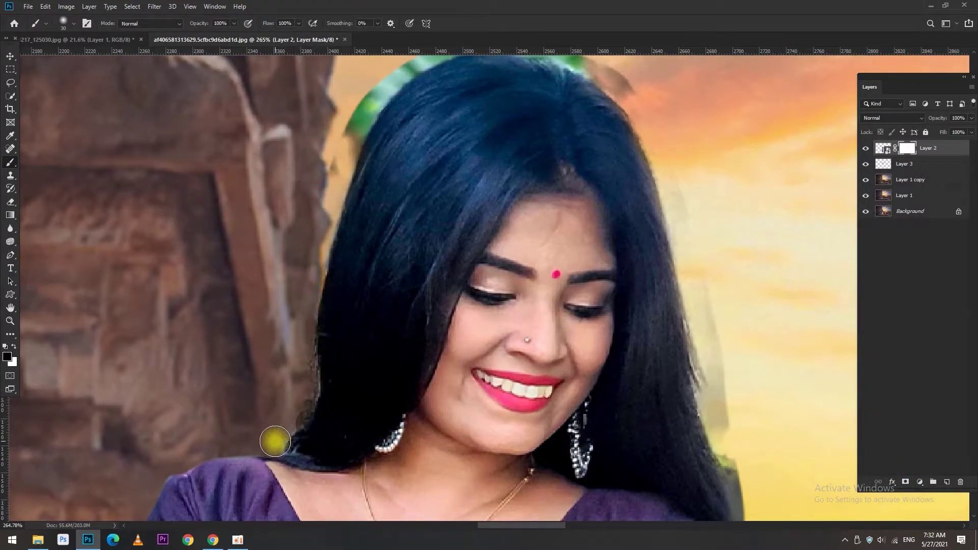
pyautogui.scroll(3, 351, 211)
pyautogui.hscroll(1, 351, 211)
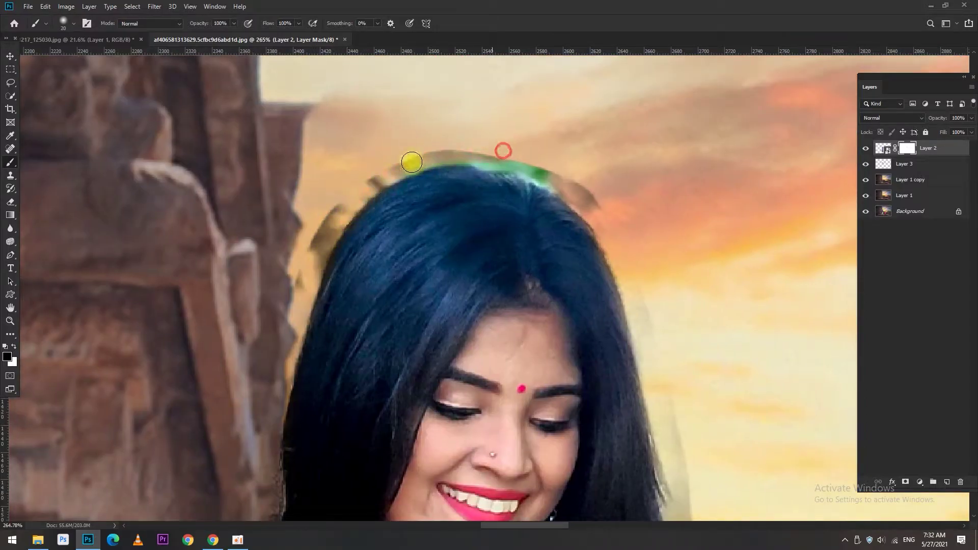
# Erase the dark halo above the hair and the grey halo along its right edge on the head copy.
pyautogui.click(919, 163)
pyautogui.press('e')
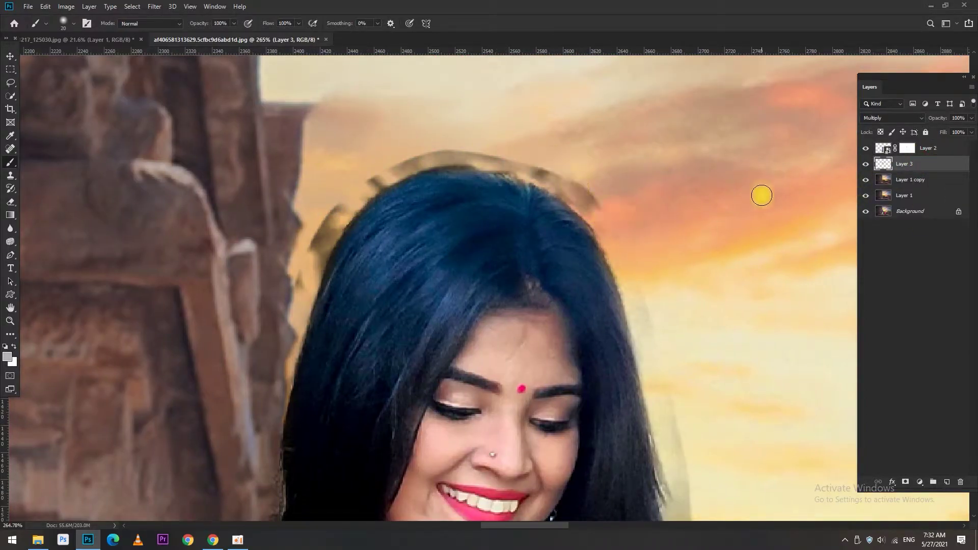
pyautogui.moveTo(569, 209); pyautogui.dragTo(334, 187)
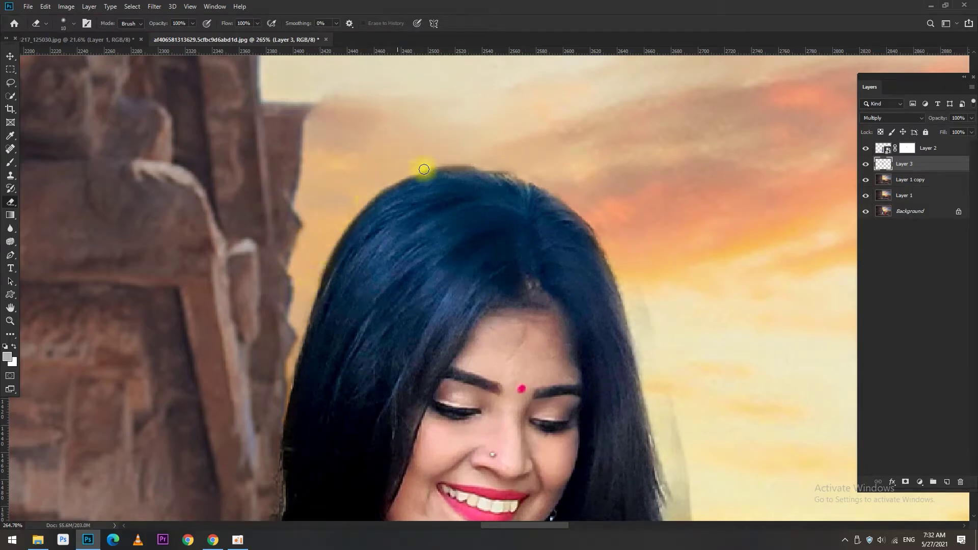
pyautogui.click(489, 158)
pyautogui.scroll(-3, 632, 336)
pyautogui.press(']')
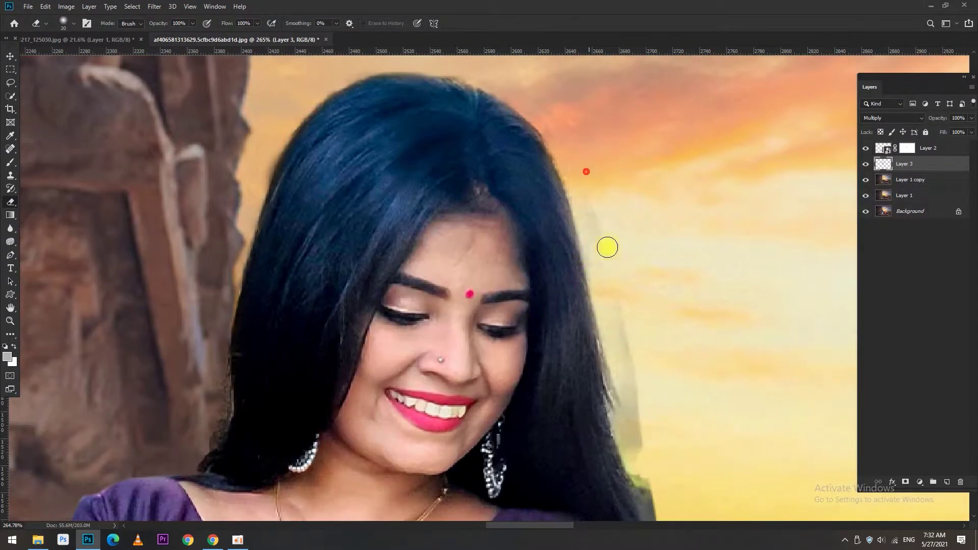
pyautogui.moveTo(612, 304); pyautogui.dragTo(619, 251)
pyautogui.scroll(-2, 620, 290)
pyautogui.press(']')
pyautogui.click(627, 420)
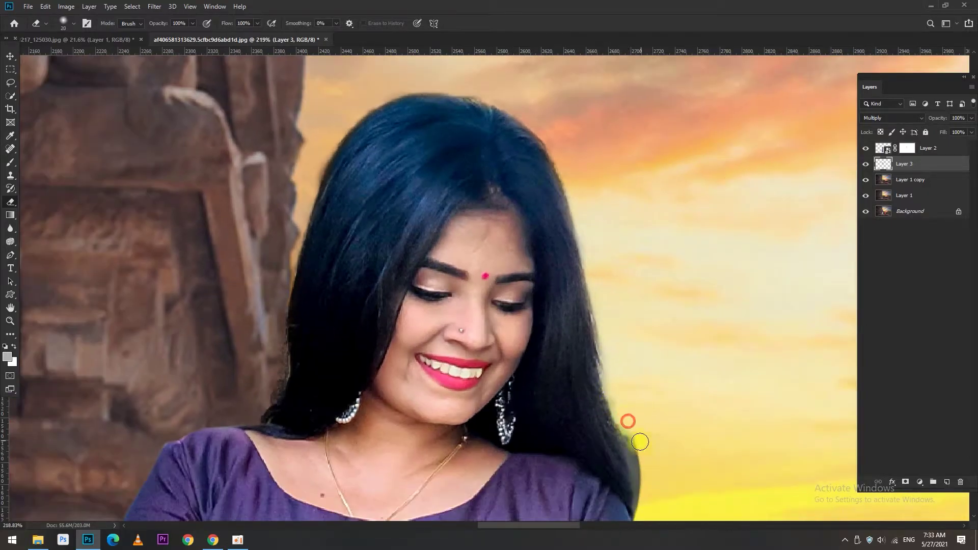
# Mask out the remaining halo at the hair's lower right on the woman layer's mask.
pyautogui.click(939, 153)
pyautogui.press('b')
pyautogui.press('d')
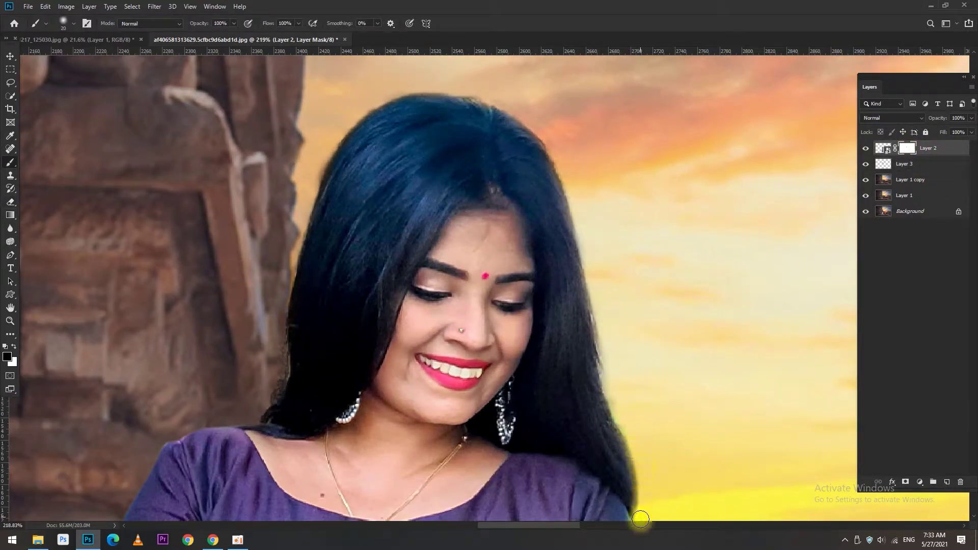
pyautogui.moveTo(276, 339); pyautogui.dragTo(458, 136)
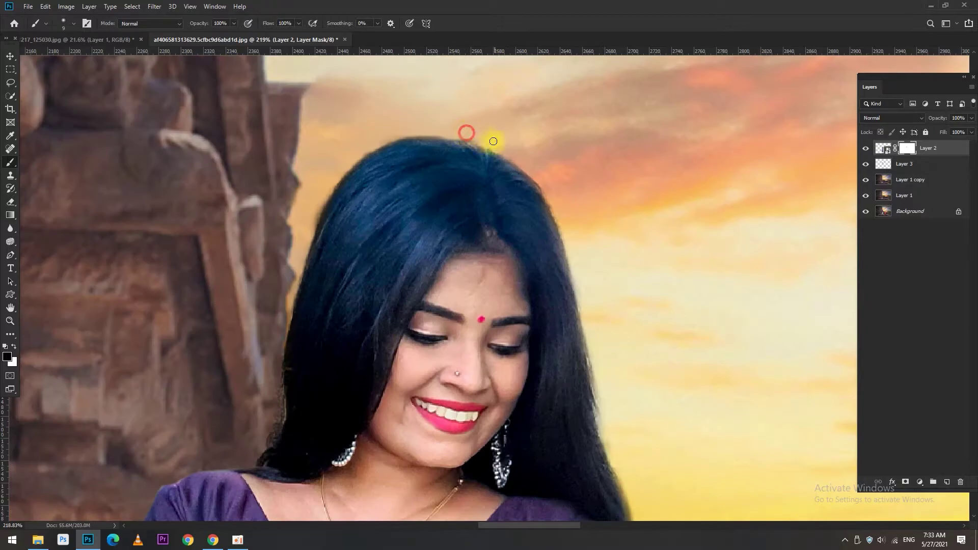
pyautogui.click(904, 163)
pyautogui.press('e')
pyautogui.scroll(-2, 459, 207)
# Duplicate the woman's layer and flip and skew the copy out from her feet.
pyautogui.scroll(-2, 356, 280)
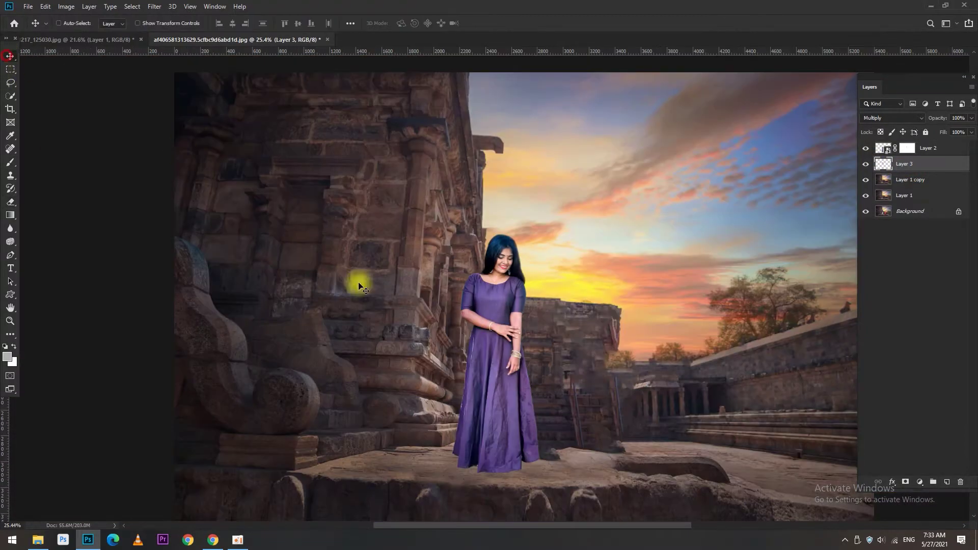
pyautogui.scroll(3, 355, 280)
pyautogui.press('v')
pyautogui.scroll(-5, 402, 204)
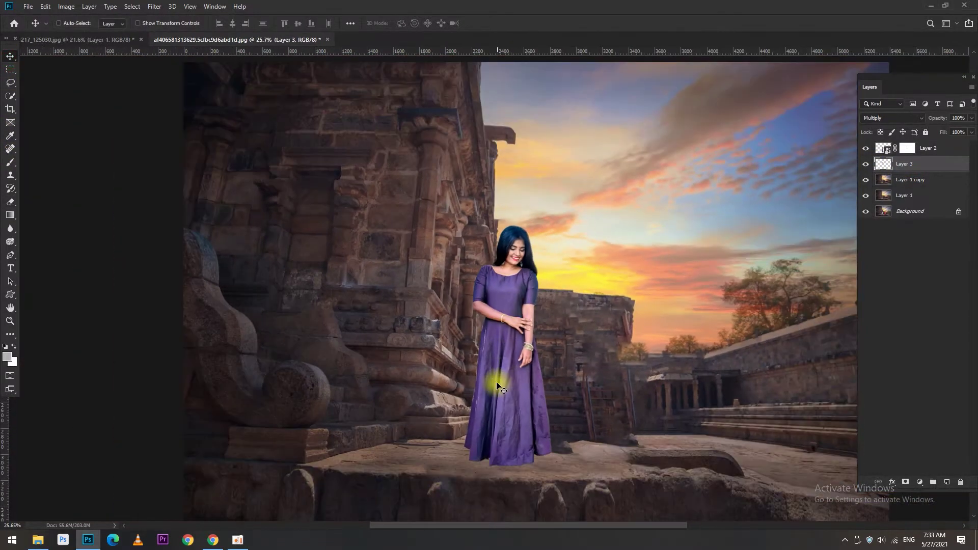
pyautogui.keyDown('ctrl'); pyautogui.click(498, 382); pyautogui.keyUp('ctrl')
pyautogui.scroll(1, 585, 350)
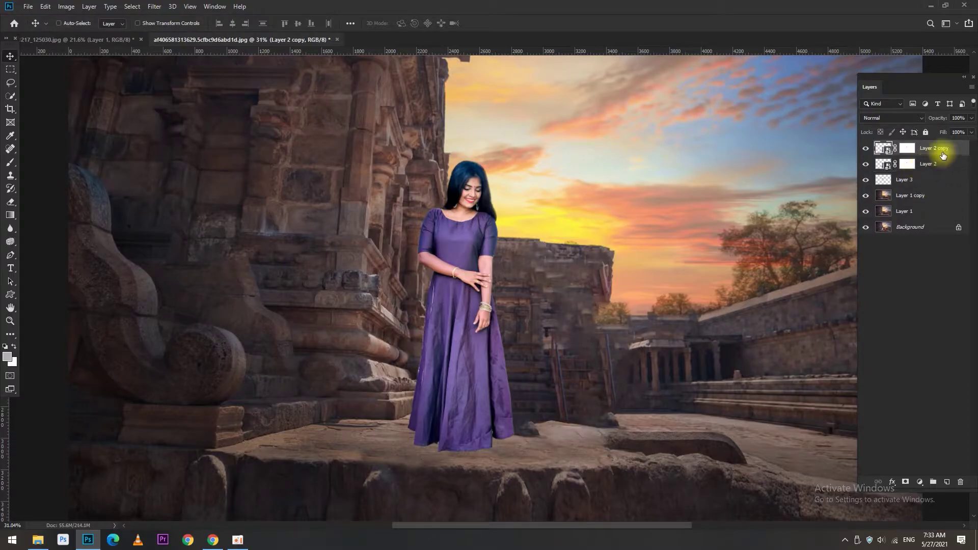
pyautogui.rightClick(930, 148)
pyautogui.click(837, 209)
pyautogui.hotkey('ctrl', 't')
pyautogui.moveTo(461, 164); pyautogui.dragTo(327, 506)
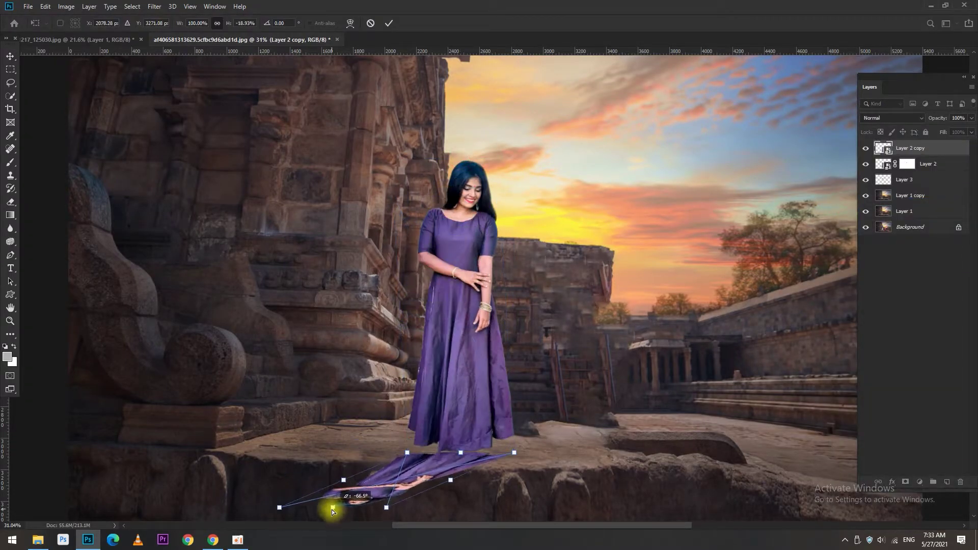
pyautogui.press('Return')
# Move the shadow copy below the woman and give it a black Color Overlay.
pyautogui.hotkey('ctrl', '[')
pyautogui.scroll(2, 382, 389)
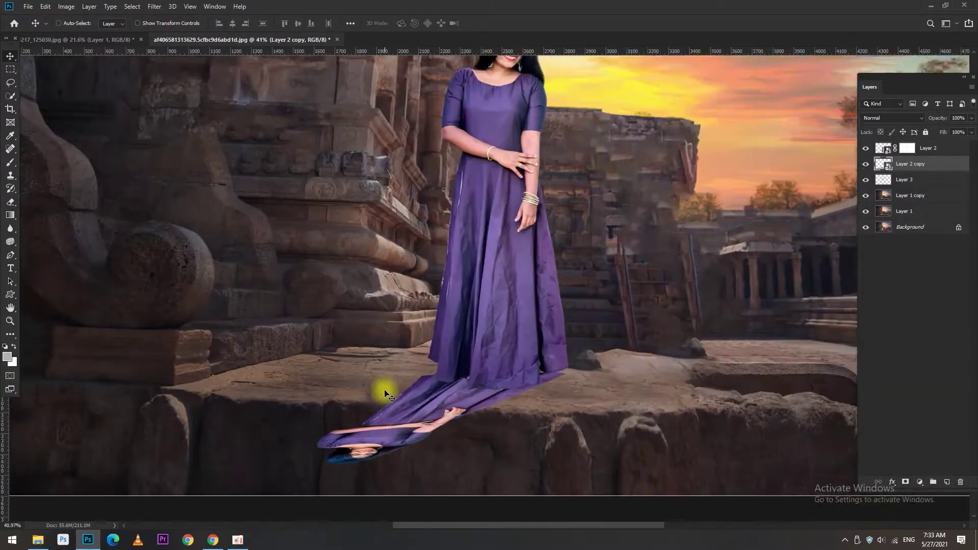
pyautogui.doubleClick(922, 164)
pyautogui.click(562, 360)
pyautogui.click(720, 350)
pyautogui.click(864, 211)
pyautogui.click(868, 179)
# Apply Motion Blur to the shadow and position it under the dress hem.
pyautogui.click(152, 7)
pyautogui.click(232, 122)
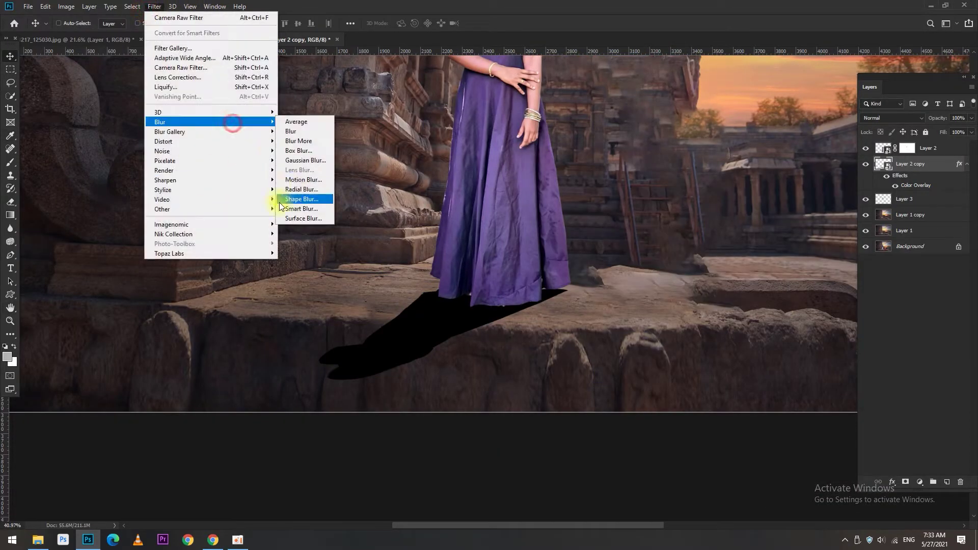
pyautogui.click(303, 180)
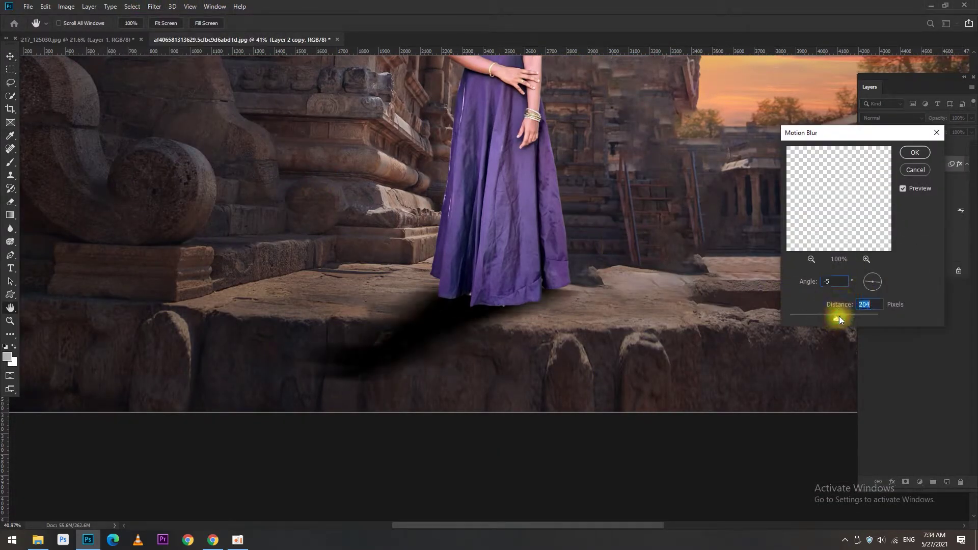
pyautogui.press('Return')
pyautogui.moveTo(450, 308); pyautogui.dragTo(436, 342)
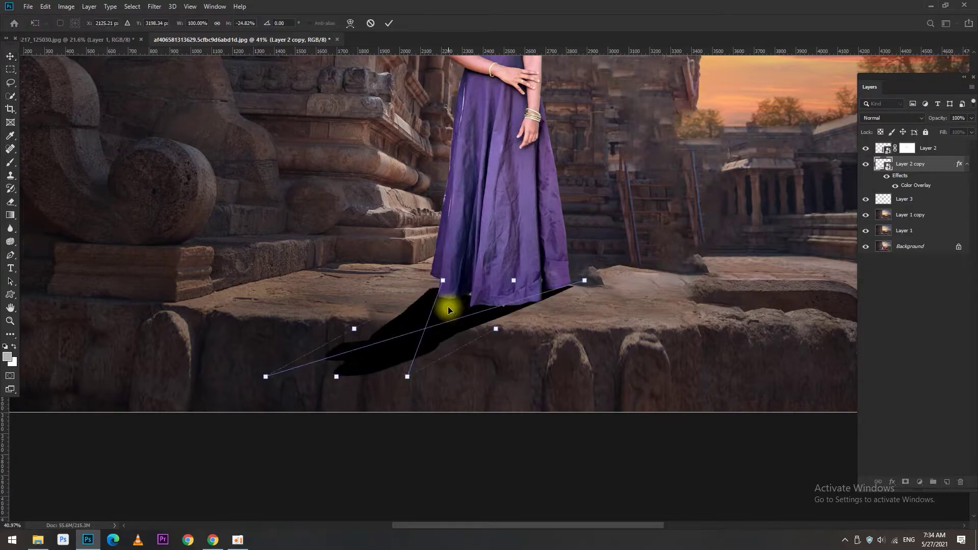
# Fade the shadow from her feet with a gradient mask, then stamp all visible layers.
pyautogui.click(906, 482)
pyautogui.press('g')
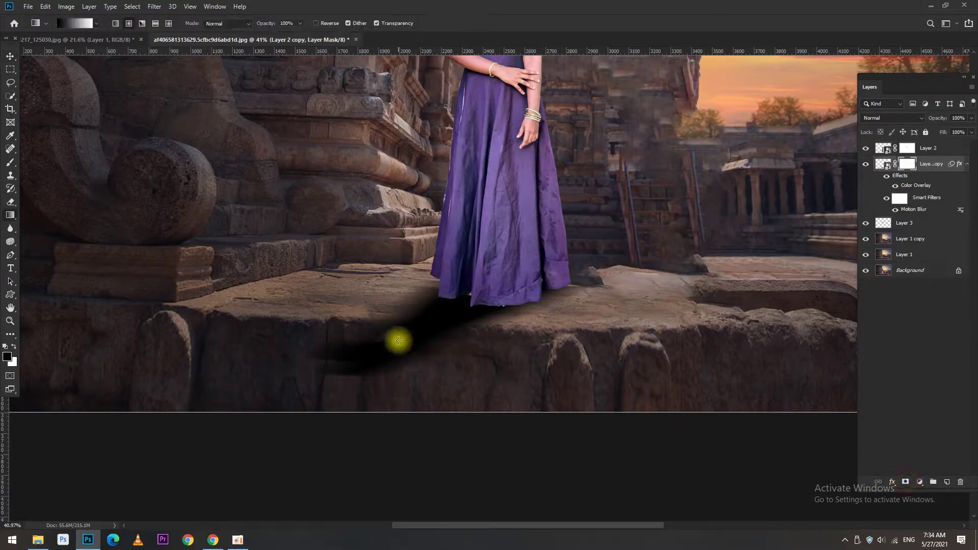
pyautogui.moveTo(400, 339)
pyautogui.mouseDown()
pyautogui.moveTo(476, 290)
pyautogui.moveTo(445, 355)
pyautogui.moveTo(465, 288)
pyautogui.moveTo(461, 312)
pyautogui.mouseUp()
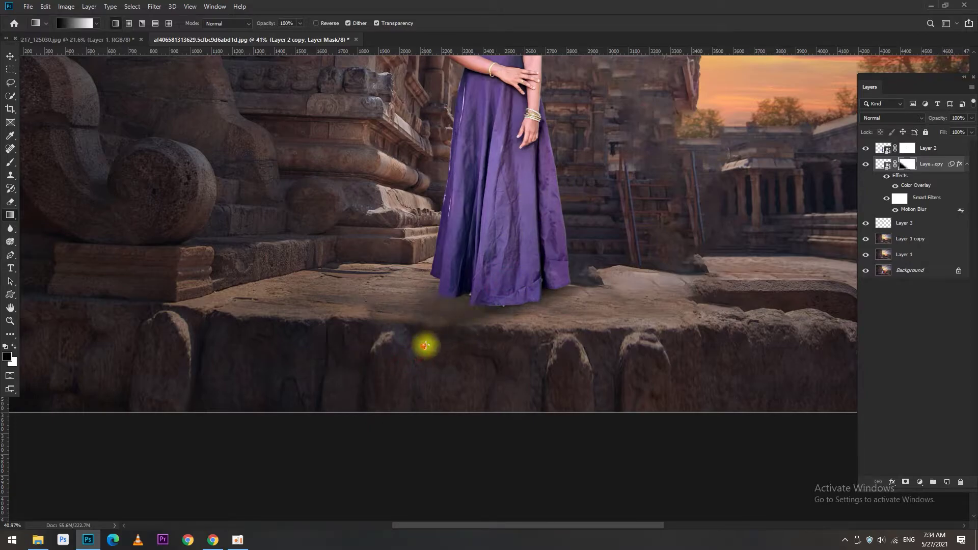
pyautogui.hotkey('ctrl', '0')
pyautogui.hotkey('ctrl', 'shift', 'alt', 'e')
# Darken the purple luminance to -93 in Camera Raw on the merged layer.
pyautogui.hotkey('ctrl', 'shift', 'a')
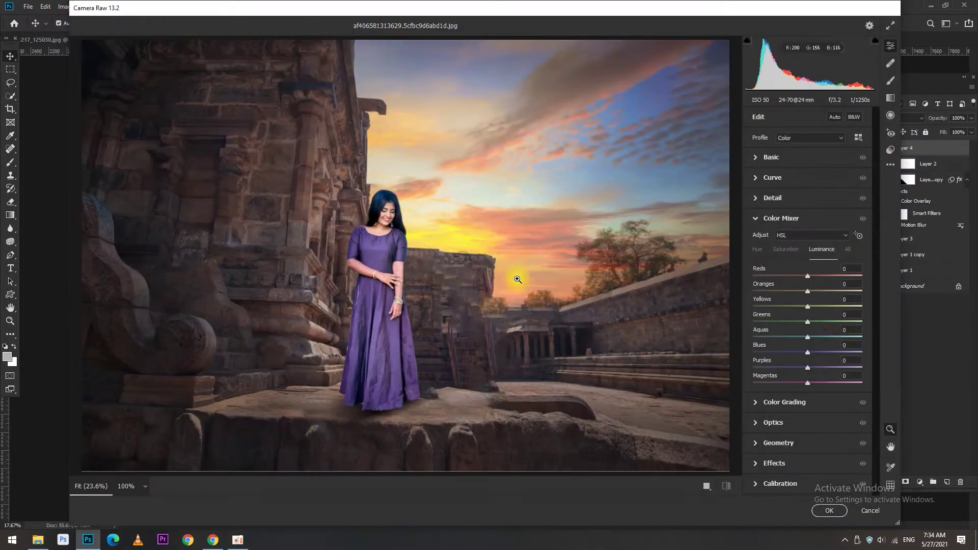
pyautogui.moveTo(807, 359); pyautogui.dragTo(757, 373)
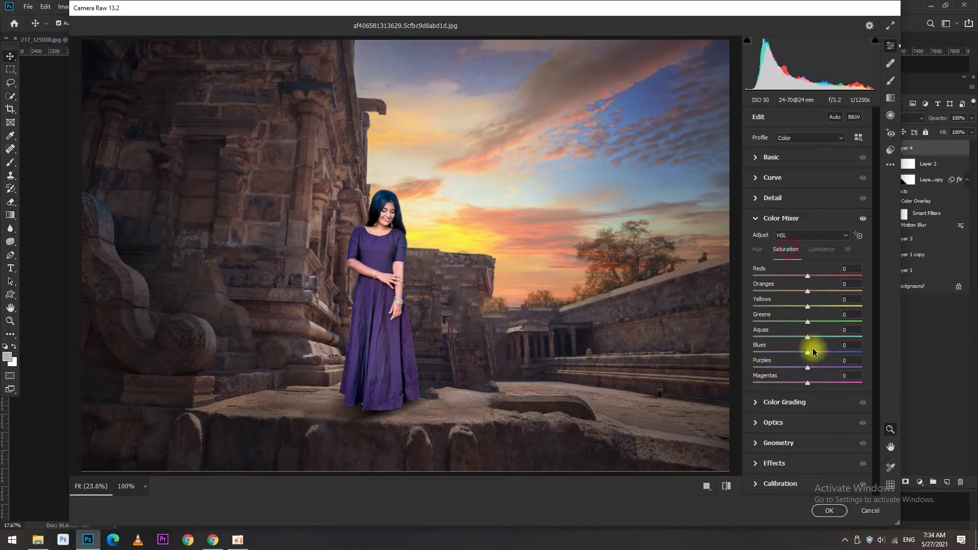
pyautogui.click(829, 510)
# Paint the mask in white with a growing brush to reveal the darker purple dress.
pyautogui.scroll(5, 464, 159)
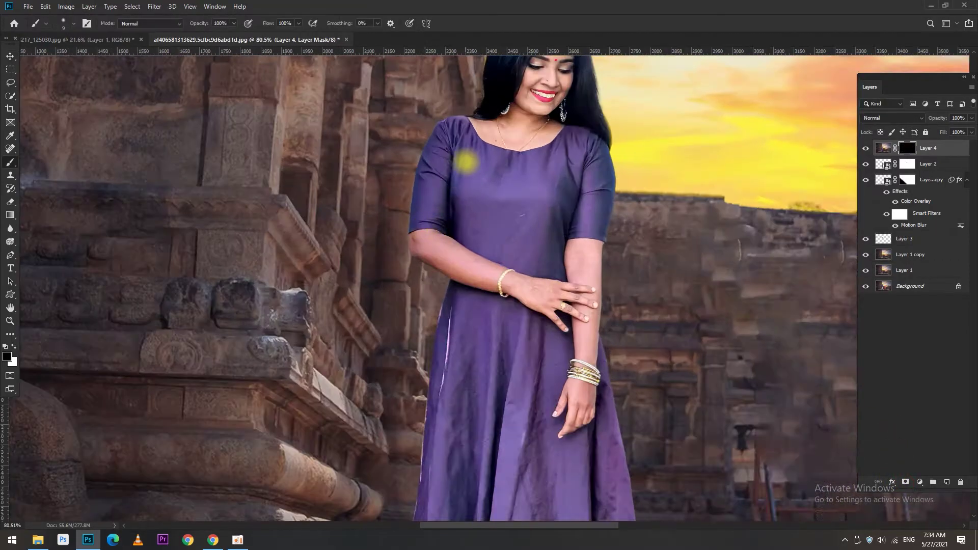
pyautogui.press('b')
pyautogui.press('x')
pyautogui.moveTo(542, 180)
pyautogui.mouseDown()
pyautogui.moveTo(633, 160)
pyautogui.moveTo(594, 258)
pyautogui.moveTo(552, 278)
pyautogui.moveTo(441, 123)
pyautogui.moveTo(452, 261)
pyautogui.moveTo(594, 319)
pyautogui.mouseUp()
pyautogui.scroll(-3, 415, 186)
pyautogui.press(']')
pyautogui.moveTo(415, 186)
pyautogui.mouseDown()
pyautogui.moveTo(516, 179)
pyautogui.moveTo(594, 230)
pyautogui.moveTo(451, 192)
pyautogui.moveTo(650, 237)
pyautogui.moveTo(694, 136)
pyautogui.moveTo(694, 393)
pyautogui.moveTo(671, 460)
pyautogui.moveTo(585, 290)
pyautogui.moveTo(549, 455)
pyautogui.mouseUp()
pyautogui.scroll(-3, 452, 192)
pyautogui.press(']')
pyautogui.press(']')
pyautogui.press(']')
pyautogui.scroll(-3, 694, 392)
pyautogui.press(']')
pyautogui.hotkey('ctrl', '0')
# Grade the composite in Camera Raw with Vibrance +26 and Dehaze +4.
pyautogui.hotkey('ctrl', '-')
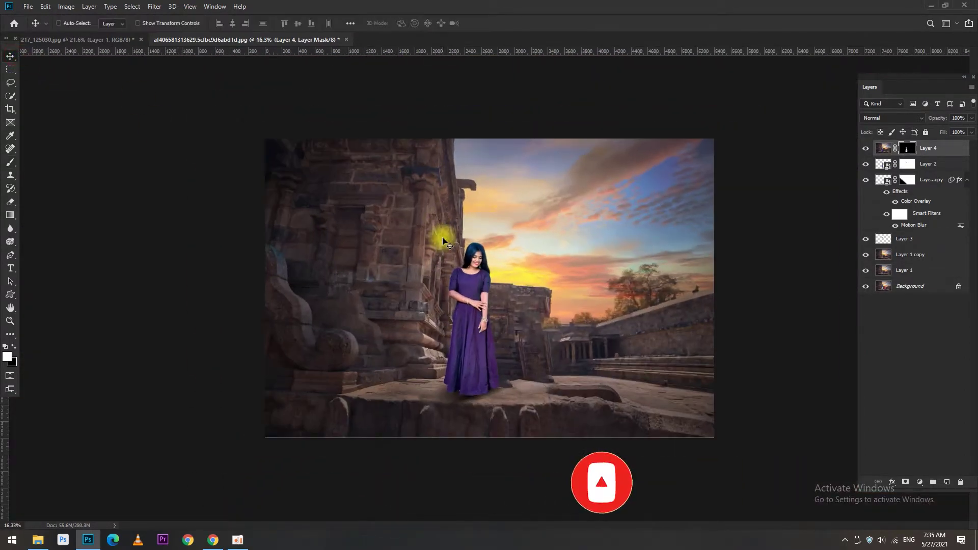
pyautogui.press('v')
pyautogui.hotkey('ctrl', 'Tab')
pyautogui.moveTo(457, 244); pyautogui.dragTo(460, 311)
pyautogui.hotkey('ctrl', '0')
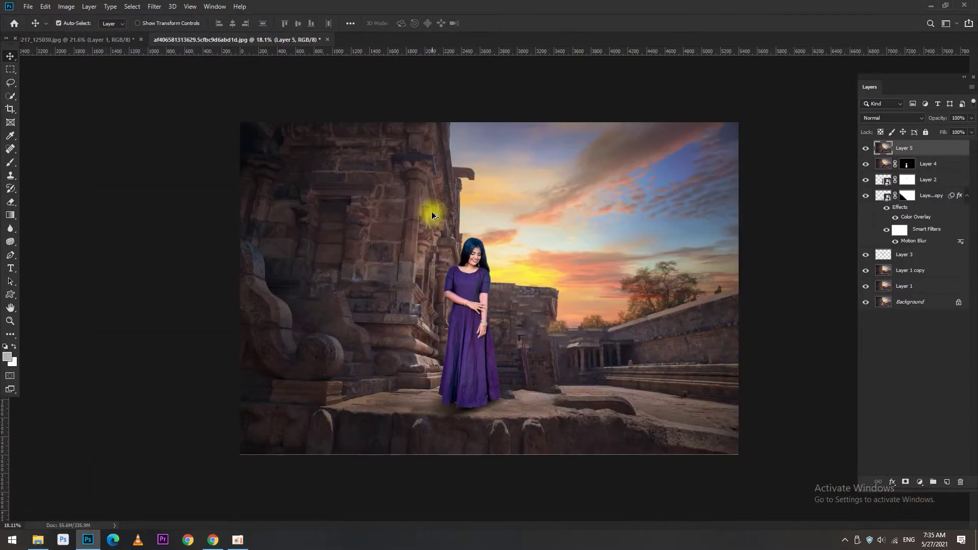
pyautogui.hotkey('ctrl', 'shift', 'a')
pyautogui.click(771, 157)
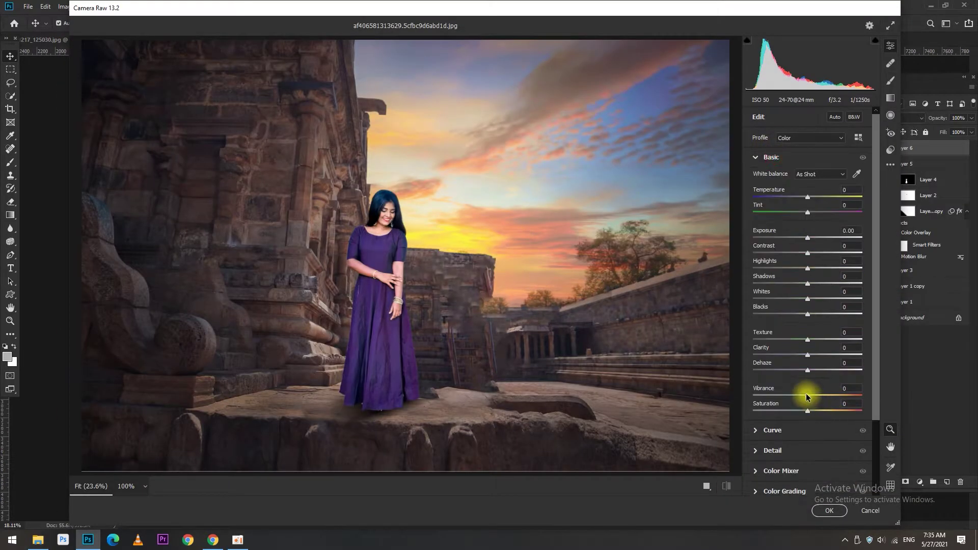
pyautogui.moveTo(807, 394); pyautogui.dragTo(824, 395)
pyautogui.click(829, 510)
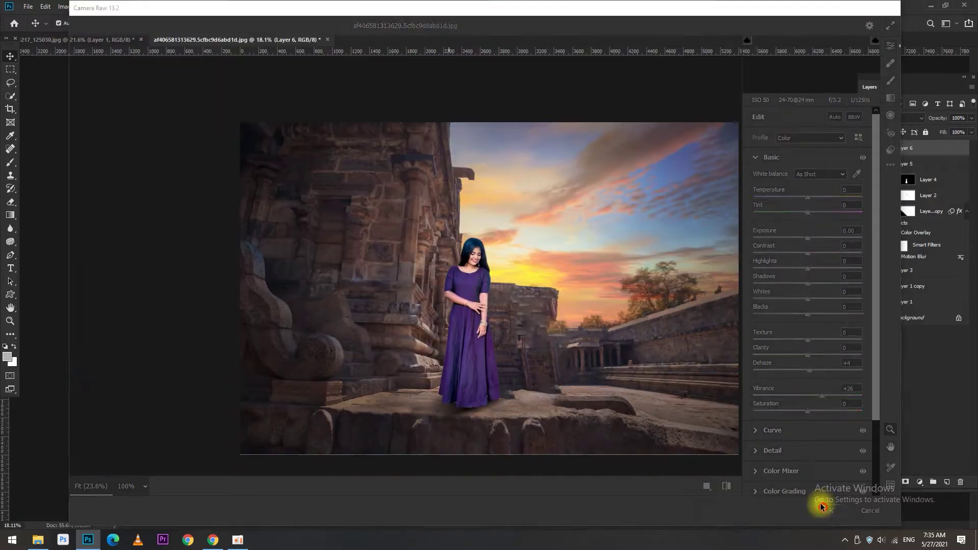
# Bring in the white dove and scale it beside the upper-left temple wall.
pyautogui.hotkey('ctrl', 'Tab')
pyautogui.moveTo(424, 324)
pyautogui.mouseDown()
pyautogui.moveTo(396, 215)
pyautogui.moveTo(478, 220)
pyautogui.mouseUp()
pyautogui.hotkey('ctrl', 't')
pyautogui.moveTo(438, 183); pyautogui.dragTo(417, 190)
pyautogui.press('Return')
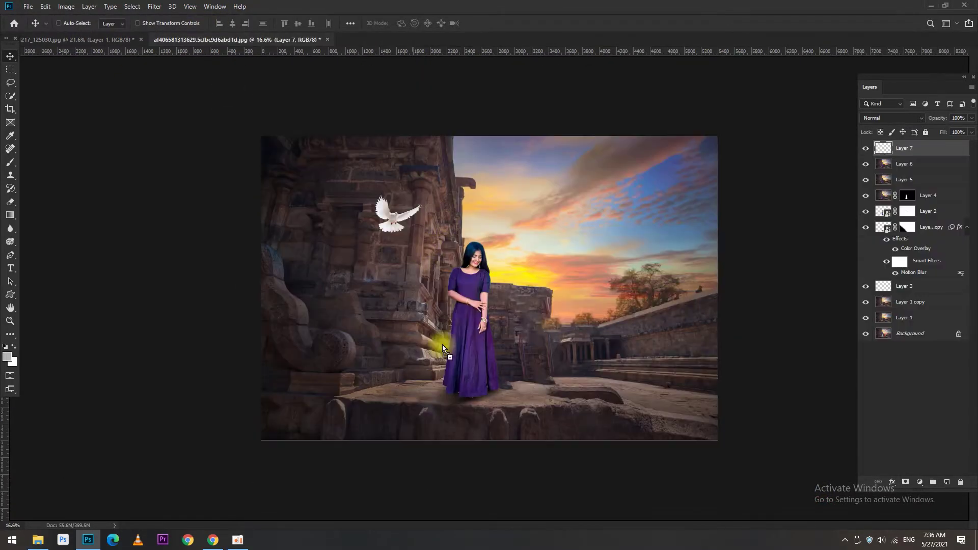
# Add a small flying pigeon in the right sky and Magic Erase the pigeons' white background.
pyautogui.moveTo(561, 149)
pyautogui.mouseDown()
pyautogui.moveTo(306, 73)
pyautogui.moveTo(679, 218)
pyautogui.moveTo(650, 227)
pyautogui.mouseUp()
pyautogui.hotkey('ctrl', 't')
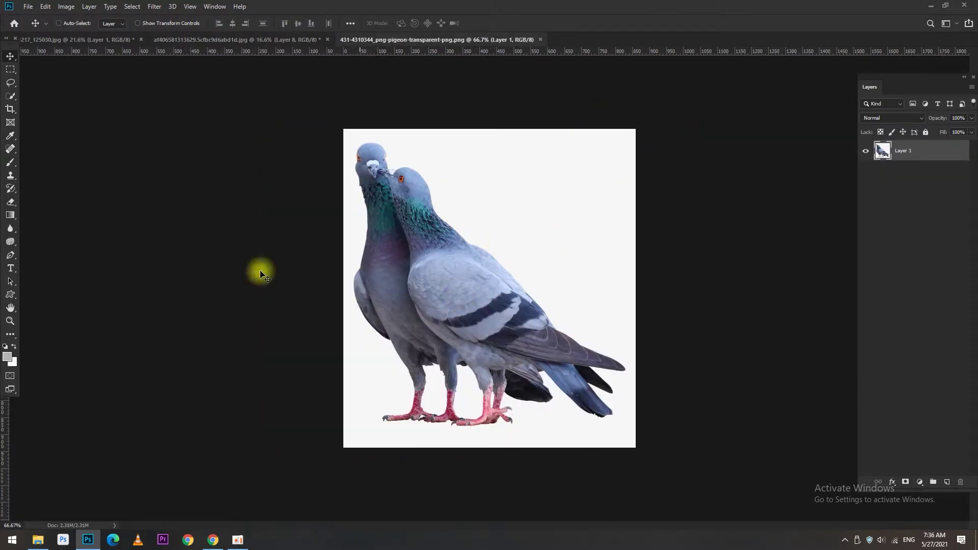
pyautogui.rightClick(10, 202)
pyautogui.click(41, 176)
pyautogui.click(534, 198)
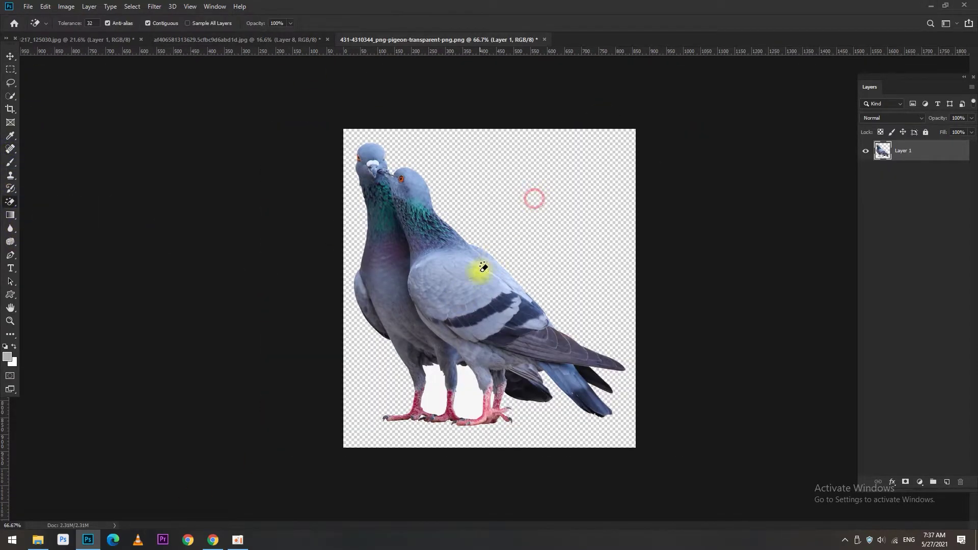
# Place the pigeon pair on the ledge, sized to fit.
pyautogui.press('v')
pyautogui.moveTo(458, 285)
pyautogui.mouseDown()
pyautogui.moveTo(225, 40)
pyautogui.moveTo(588, 371)
pyautogui.mouseUp()
pyautogui.hotkey('ctrl', 'm')
pyautogui.press('Escape')
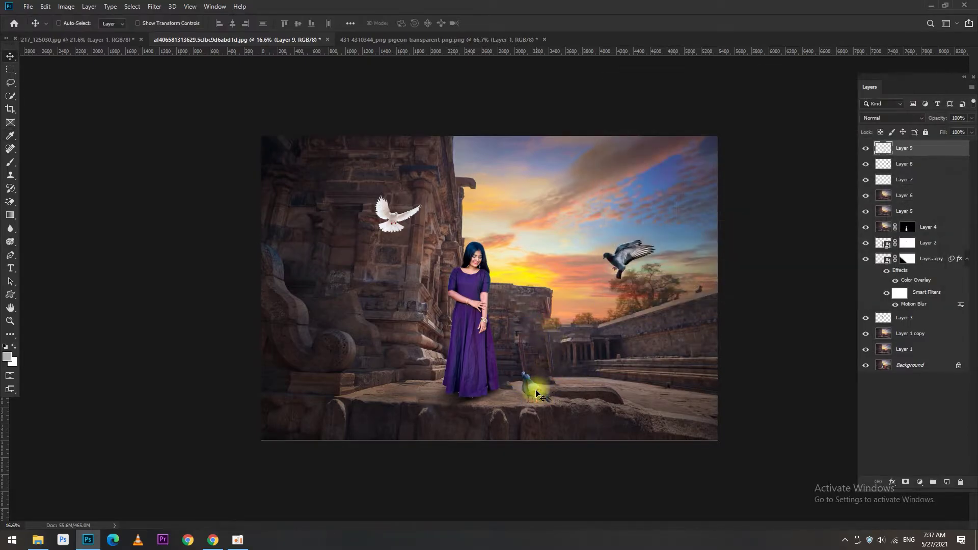
pyautogui.scroll(5, 530, 393)
# Duplicate the pigeon pair, flip and skew the copy, and fill it black as a shadow.
pyautogui.hotkey('ctrl', 'j')
pyautogui.hotkey('ctrl', 't')
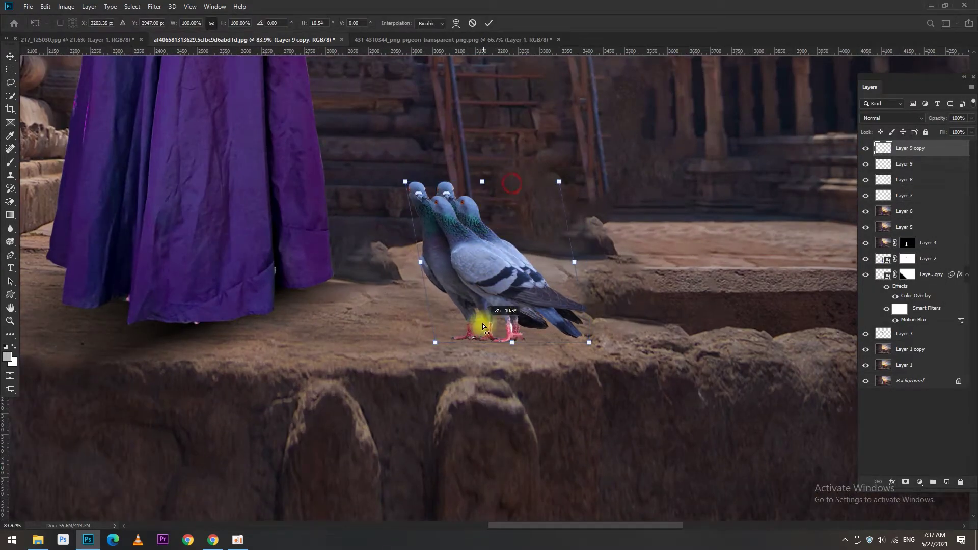
pyautogui.moveTo(506, 333); pyautogui.dragTo(489, 370)
pyautogui.press('Return')
pyautogui.click(860, 183)
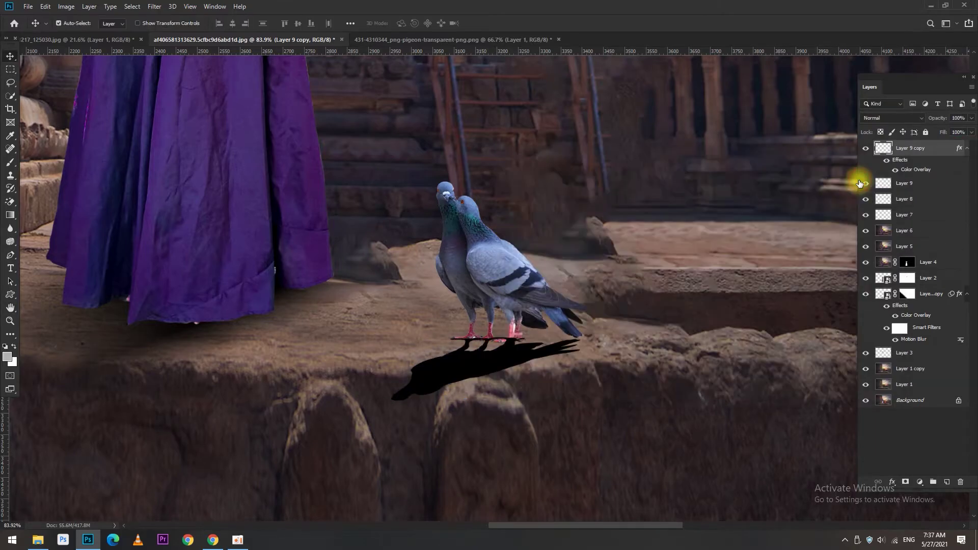
# Soften the pigeon shadow with Gaussian Blur and nudge it under their feet.
pyautogui.click(155, 6)
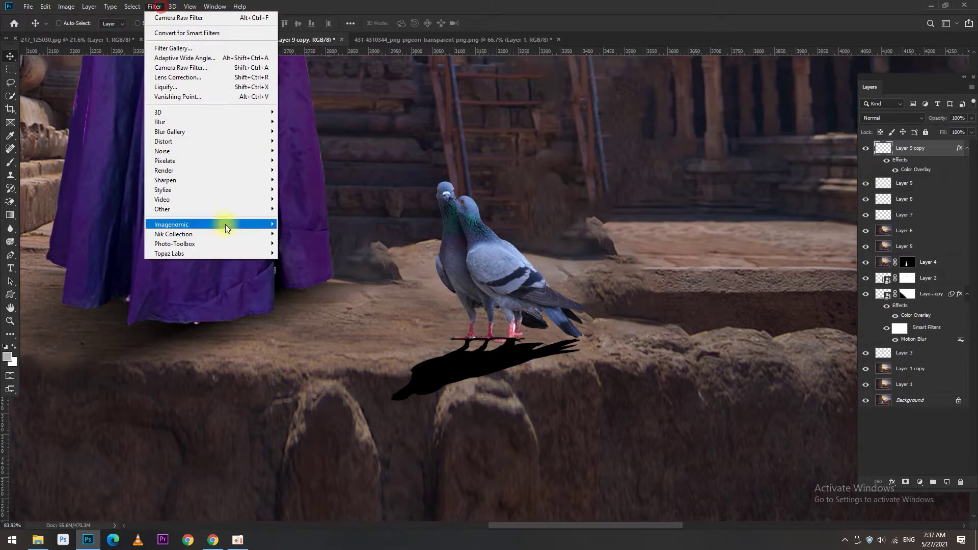
pyautogui.click(300, 168)
pyautogui.press('Return')
pyautogui.moveTo(483, 339); pyautogui.dragTo(483, 350)
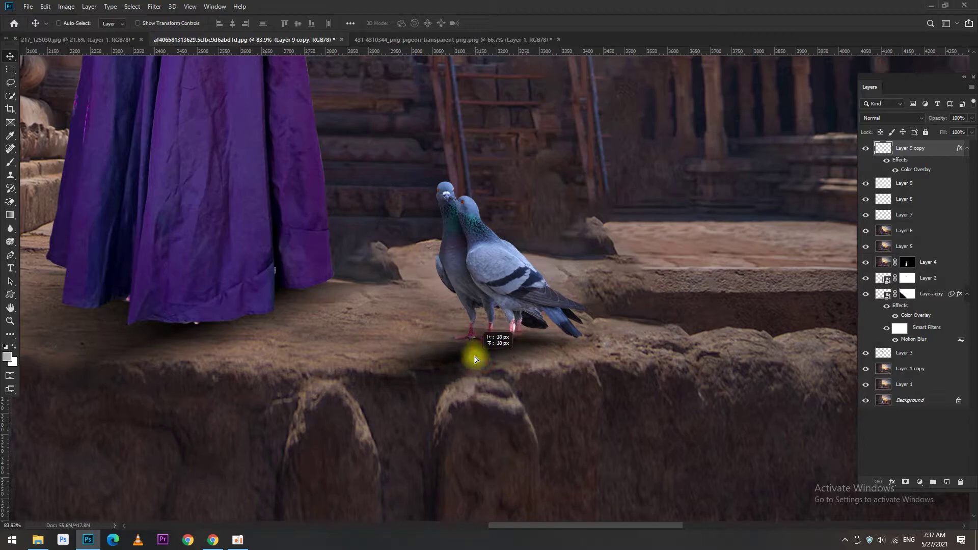
pyautogui.hotkey('ctrl', '0')
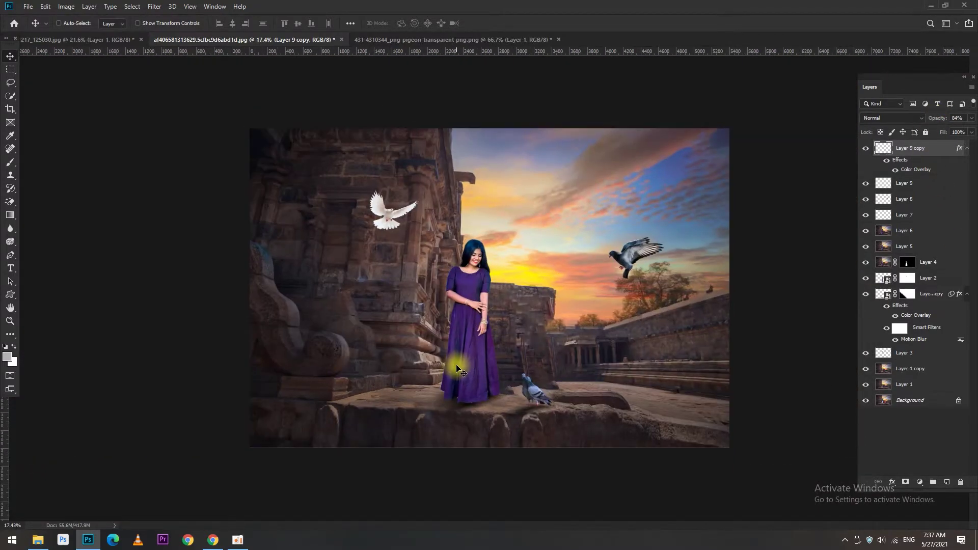
pyautogui.keyDown('ctrl'); pyautogui.click(542, 402); pyautogui.keyUp('ctrl')
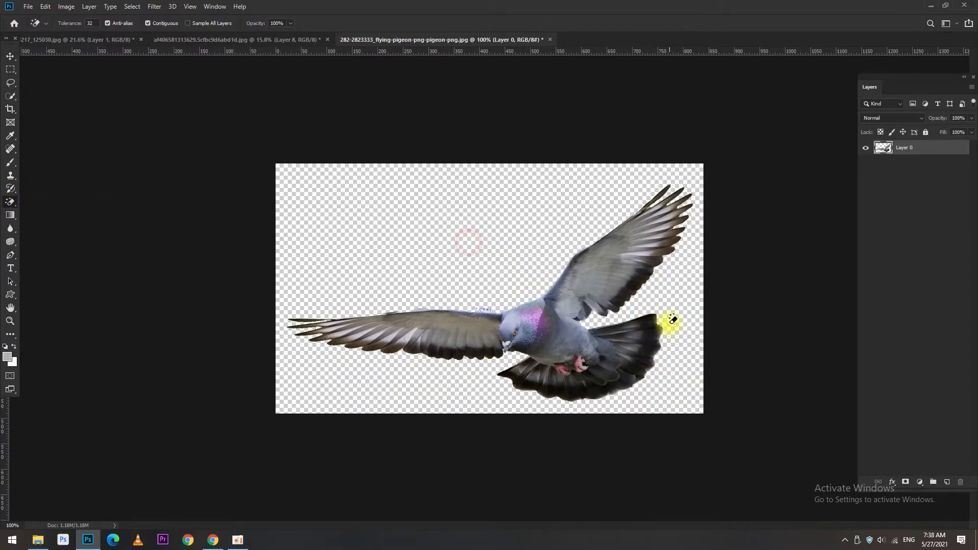
# Add another flying pigeon near the left wall with a Motion Blur.
pyautogui.moveTo(524, 323); pyautogui.dragTo(545, 212)
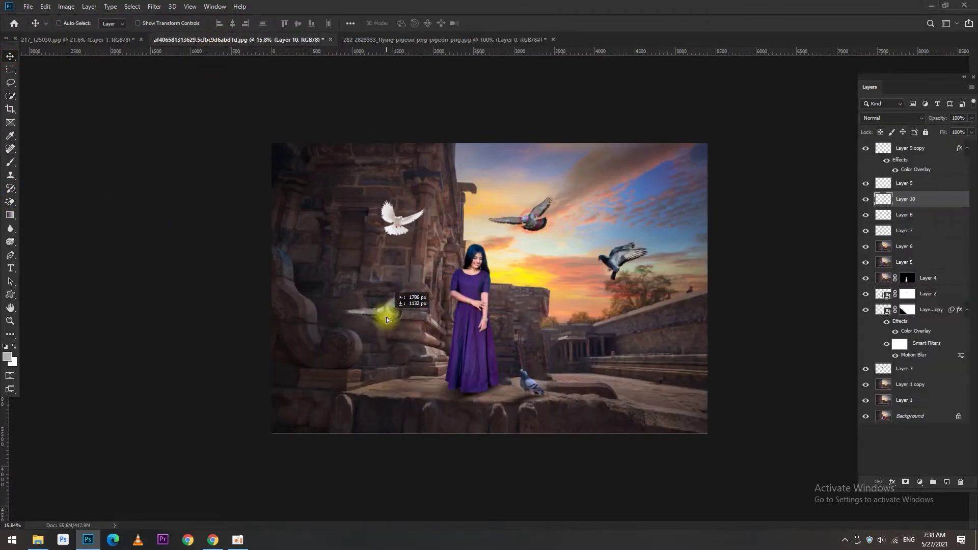
pyautogui.click(155, 6)
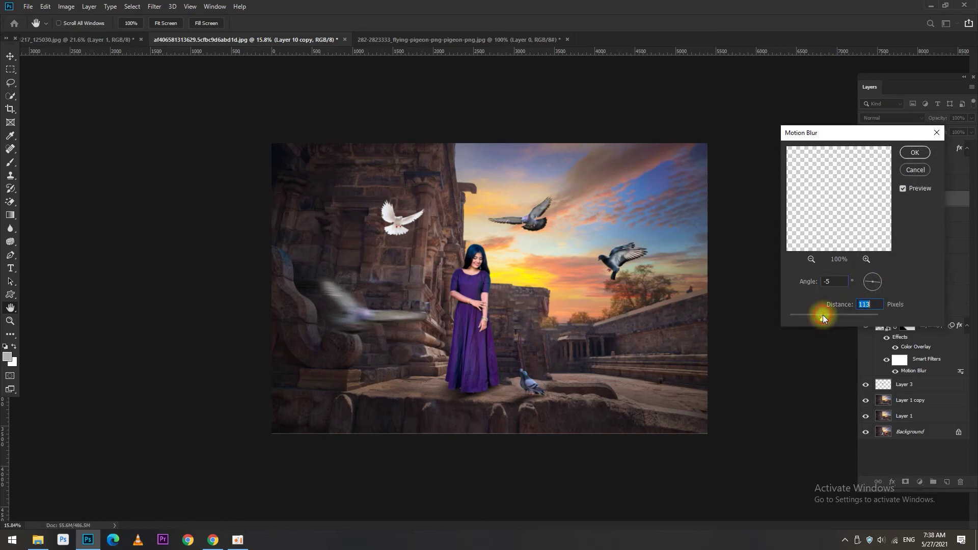
pyautogui.press('Return')
pyautogui.press('v')
# Duplicate the flying pigeon at 70% opacity and place a white dove copy at lower right.
pyautogui.click(544, 232)
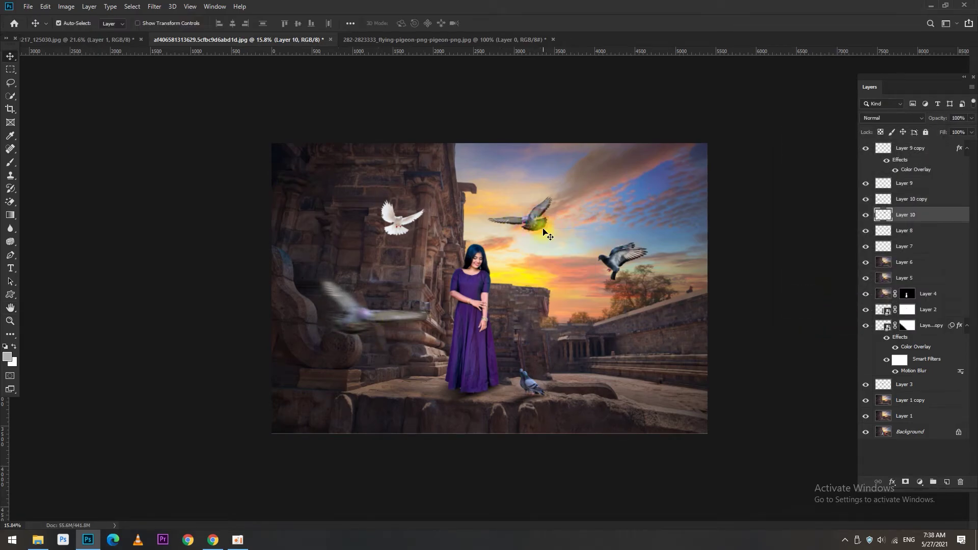
pyautogui.click(59, 23)
pyautogui.hotkey('ctrl', 'j')
pyautogui.scroll(3, 497, 257)
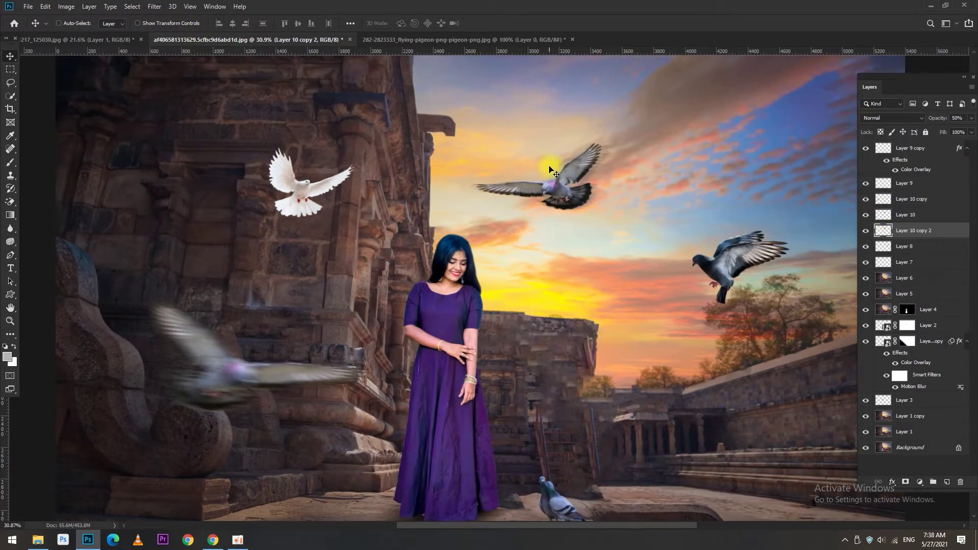
pyautogui.press('7')
pyautogui.scroll(-3, 499, 267)
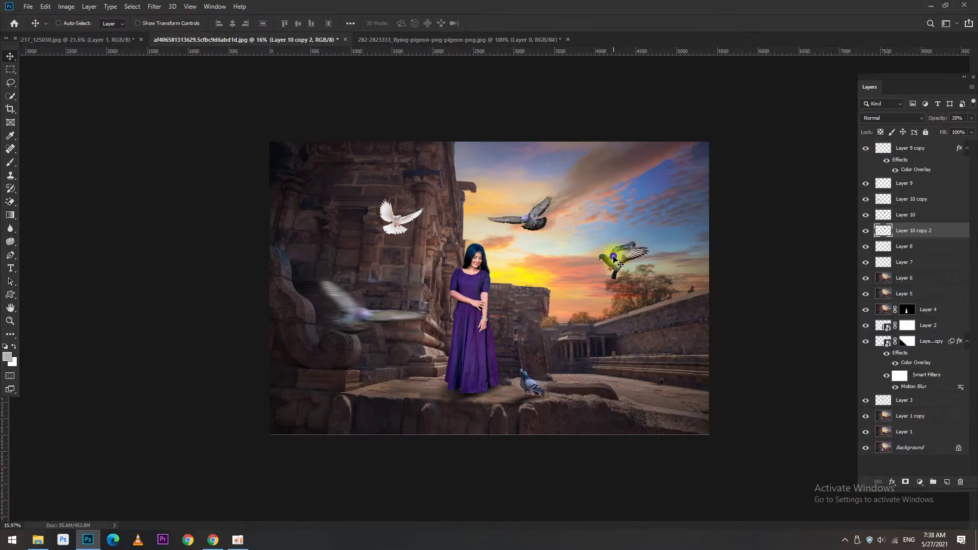
pyautogui.scroll(-2, 616, 260)
pyautogui.scroll(2, 467, 350)
pyautogui.moveTo(443, 225)
pyautogui.mouseDown()
pyautogui.moveTo(607, 323)
pyautogui.moveTo(681, 270)
pyautogui.mouseUp()
# Enlarge the dove copy, Gaussian Blur it 55.3 px, and push it to the right edge.
pyautogui.hotkey('ctrl', 't')
pyautogui.press('Return')
pyautogui.click(154, 6)
pyautogui.click(306, 176)
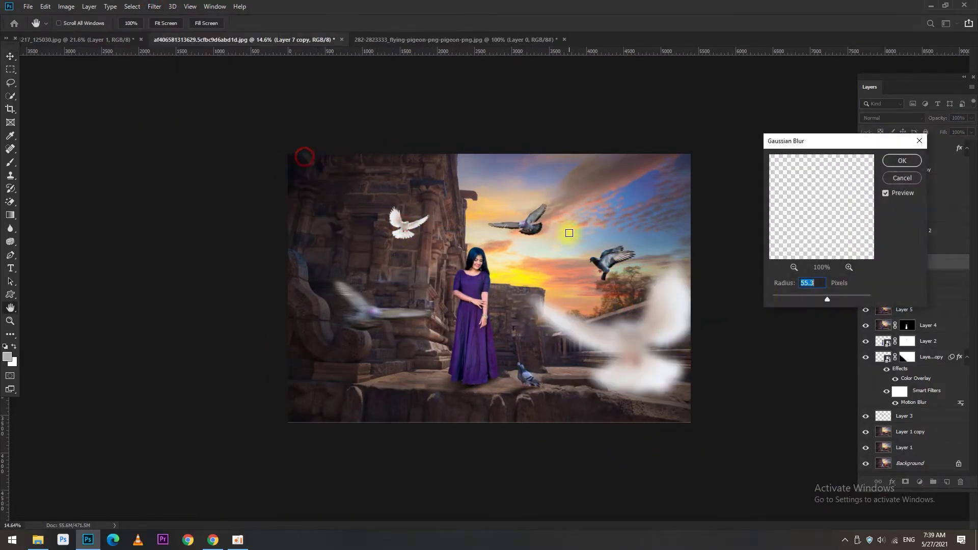
pyautogui.press('Return')
pyautogui.moveTo(683, 246); pyautogui.dragTo(655, 345)
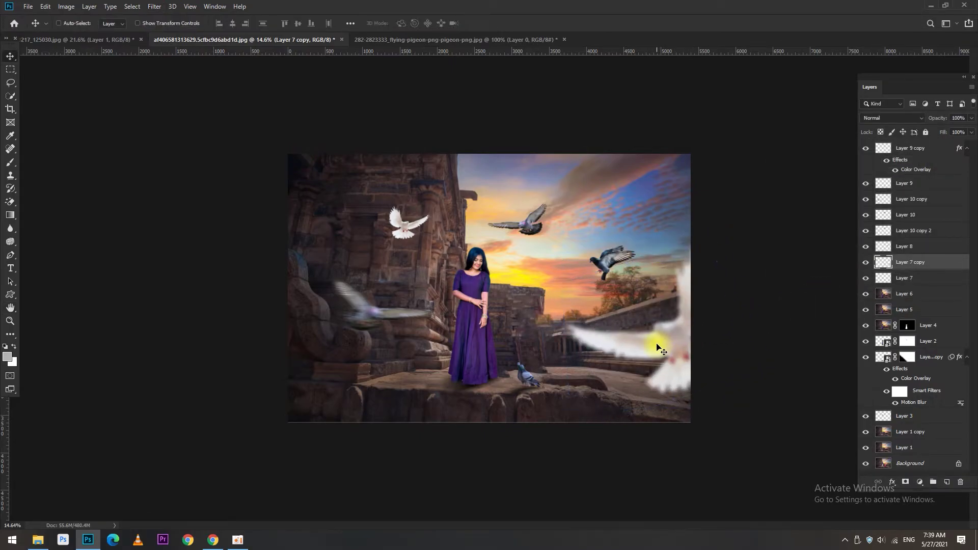
pyautogui.scroll(-1, 519, 356)
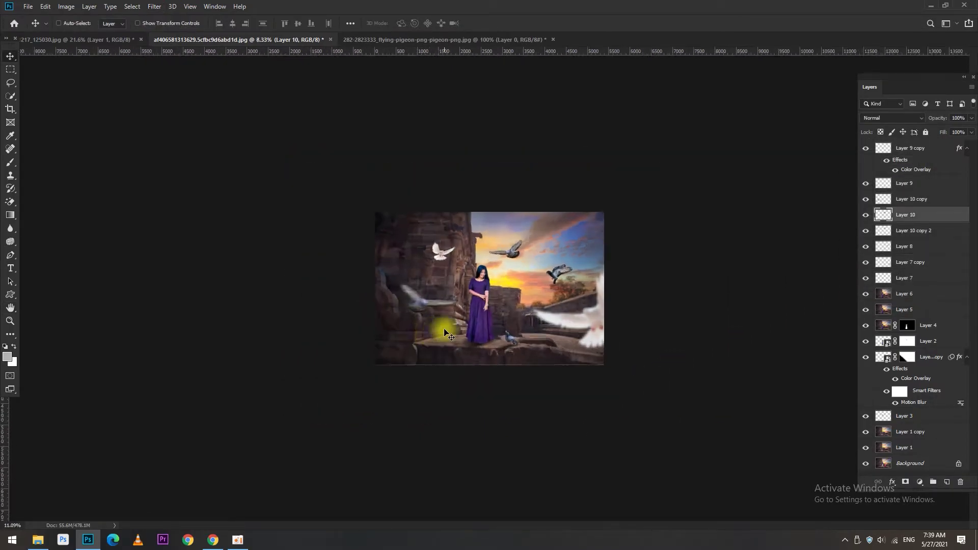
# Close the pigeon source image without saving and stamp all visible layers.
pyautogui.click(564, 40)
pyautogui.press('n')
pyautogui.rightClick(591, 268)
pyautogui.click(606, 286)
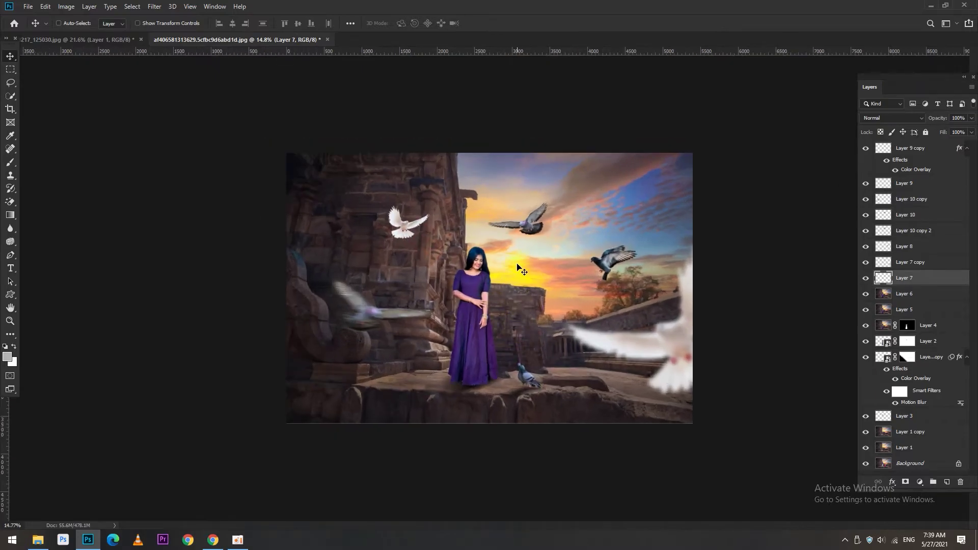
pyautogui.scroll(1, 504, 310)
pyautogui.hotkey('ctrl', 'alt', 'shift', 'e')
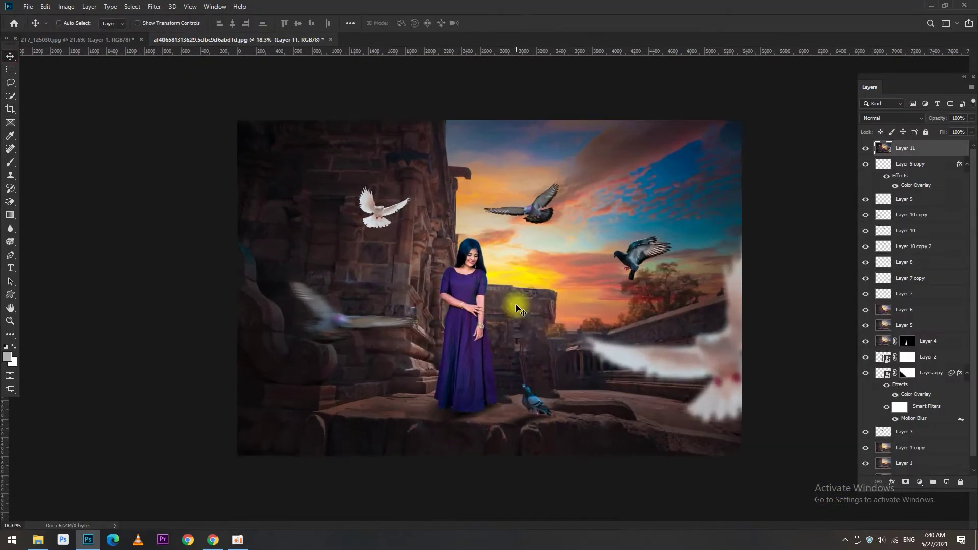
# Apply Viveza 2: Brightness 18%, Contrast -17%, Saturation -21%, Structure 22%, Shadows -58%.
pyautogui.click(154, 7)
pyautogui.moveTo(174, 234)
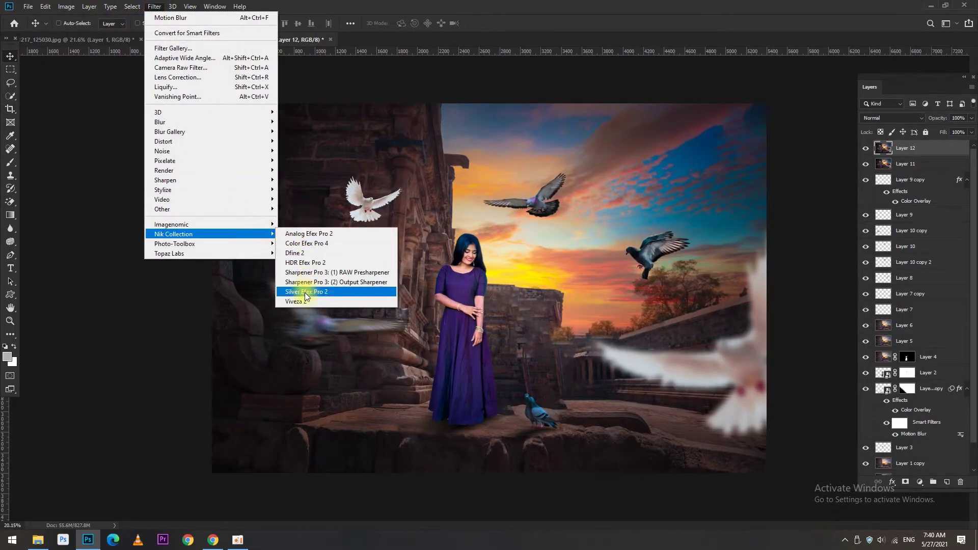
pyautogui.click(306, 301)
pyautogui.moveTo(805, 192); pyautogui.dragTo(812, 192)
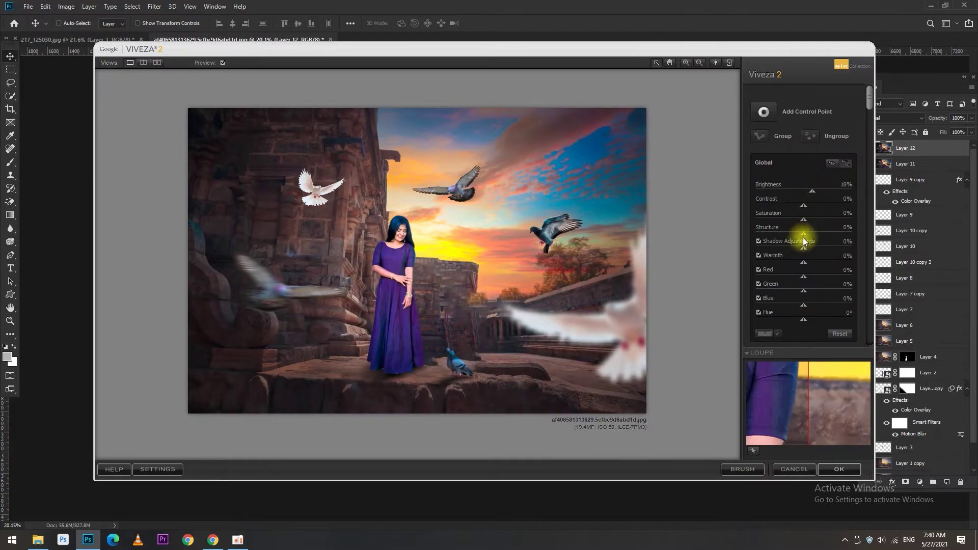
pyautogui.moveTo(804, 248)
pyautogui.mouseDown()
pyautogui.moveTo(775, 252)
pyautogui.moveTo(813, 233)
pyautogui.moveTo(784, 220)
pyautogui.moveTo(796, 207)
pyautogui.mouseUp()
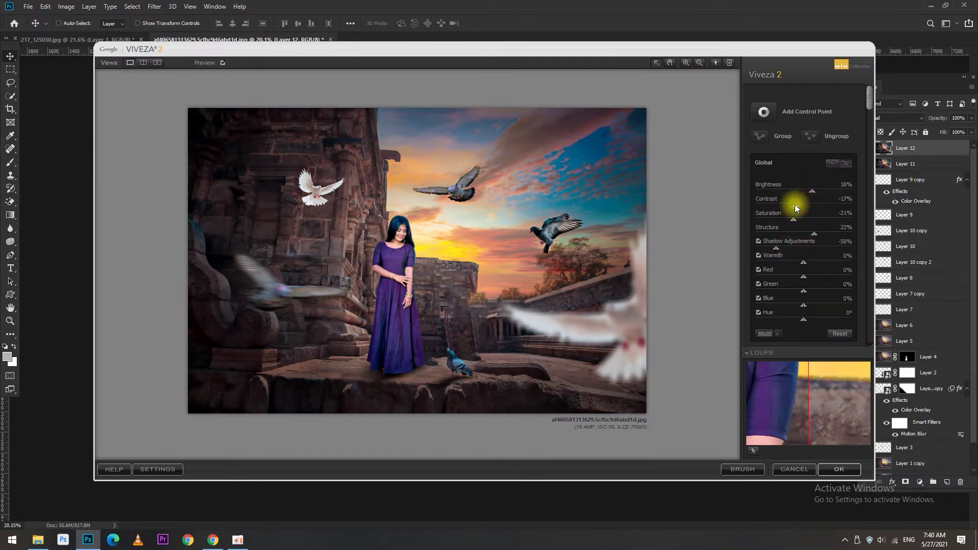
pyautogui.click(839, 469)
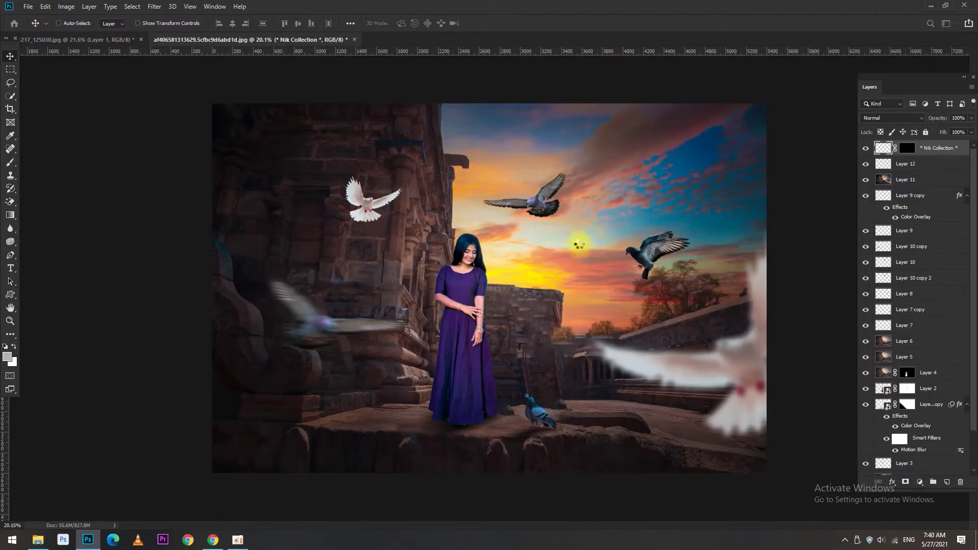
# Set Camera Raw Color Mixer Blues luminance to -38 on Layer 13.
pyautogui.hotkey('ctrl', 'shift', 'a')
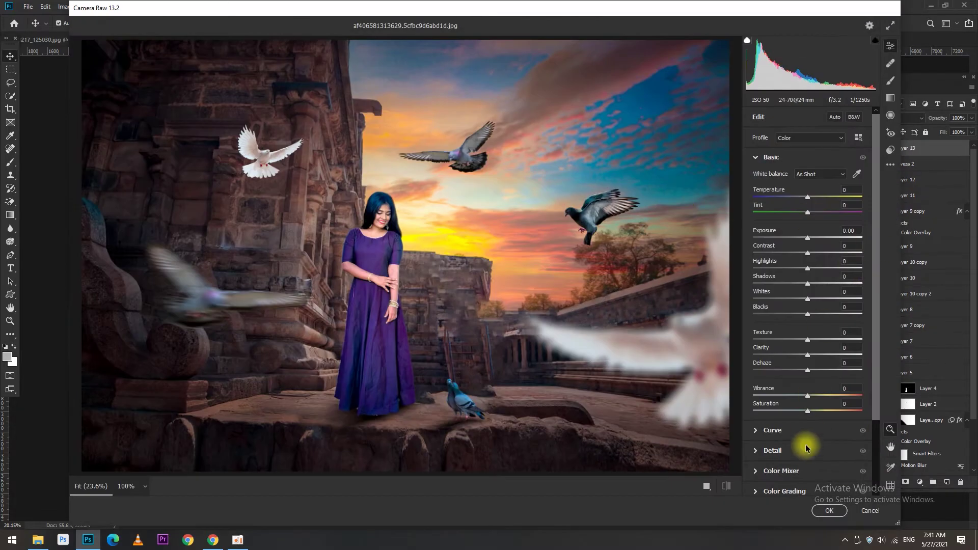
pyautogui.click(804, 445)
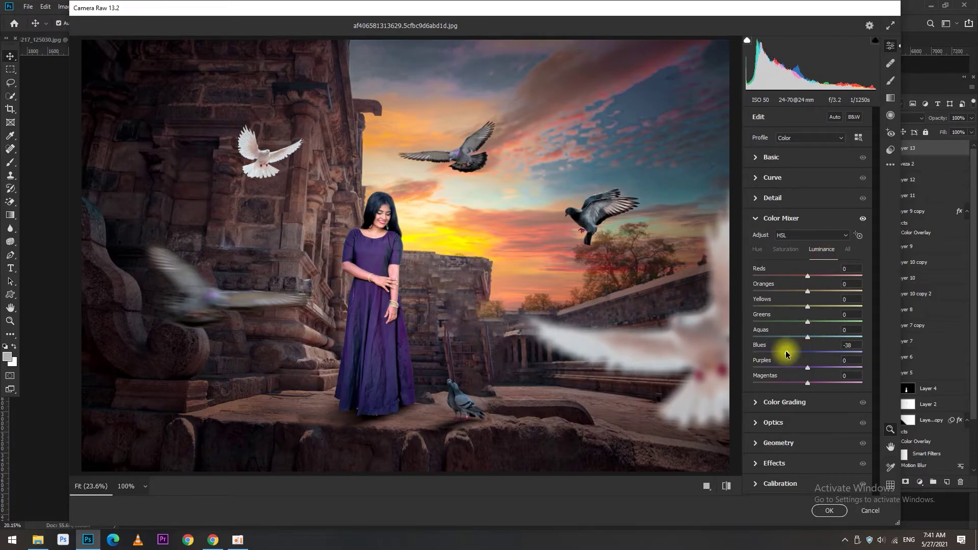
pyautogui.click(829, 511)
pyautogui.hotkey('ctrl', '+')
pyautogui.hotkey('ctrl', '+')
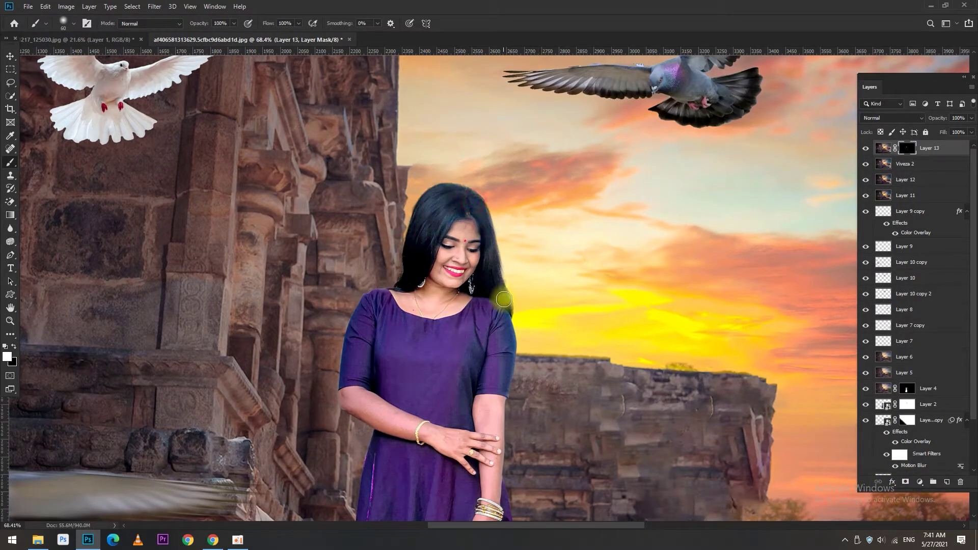
# Paint the Layer 13 mask, stamp visible layers, and apply Portraiture skin smoothing.
pyautogui.click(10, 57)
pyautogui.hotkey('ctrl', '0')
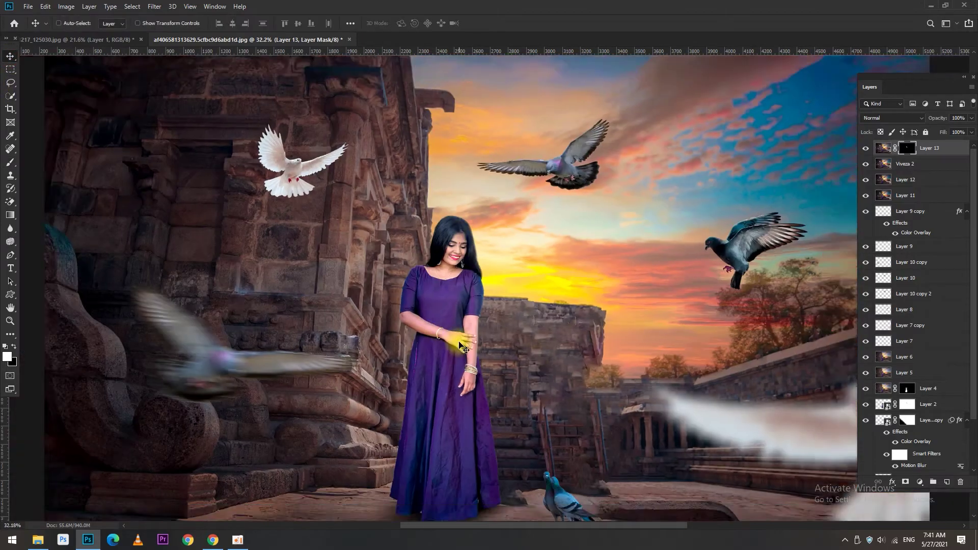
pyautogui.hotkey('ctrl', 'alt', 'shift', 'e')
pyautogui.hotkey('ctrl', '-')
pyautogui.click(154, 6)
pyautogui.click(308, 220)
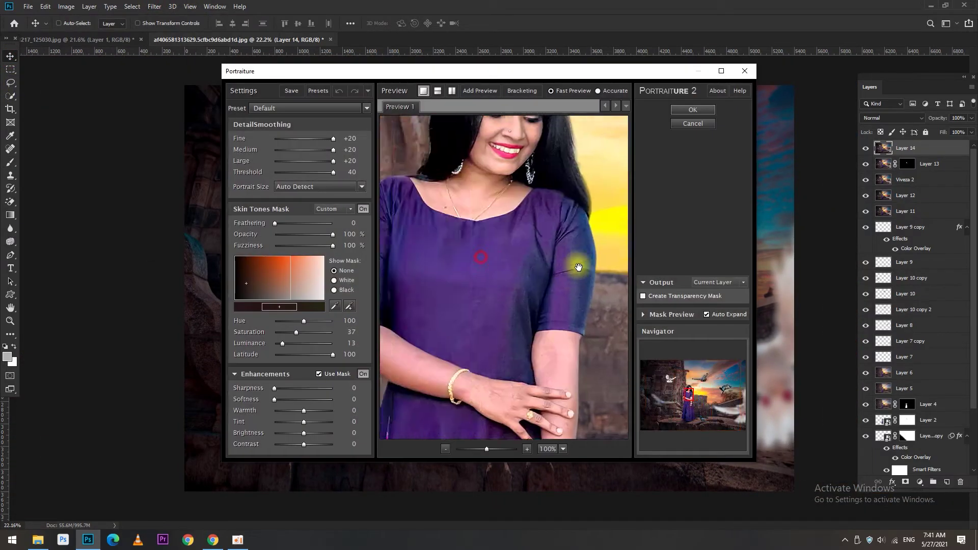
# Apply Portraiture skin smoothing sampled from the arm, and ready an enlarged brush to mask it.
pyautogui.click(349, 306)
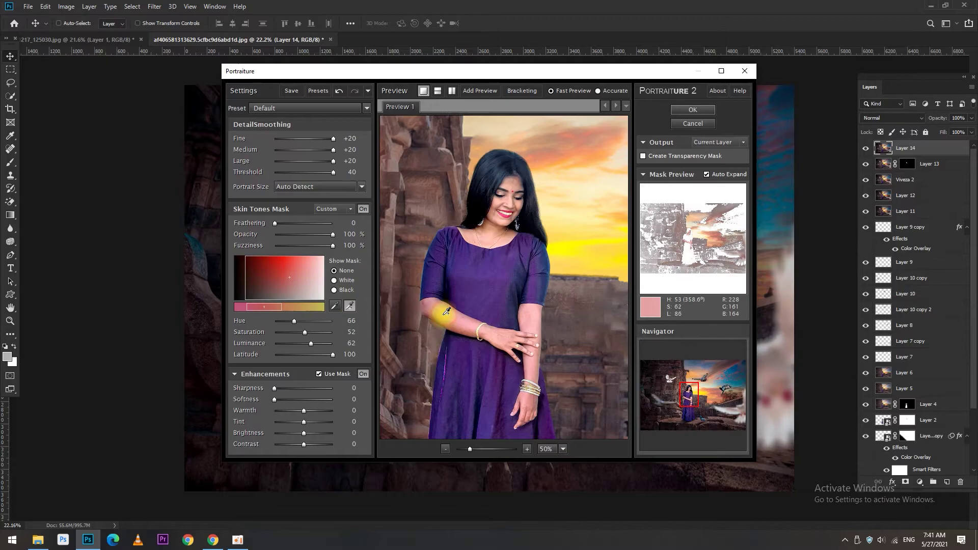
pyautogui.click(283, 108)
pyautogui.click(311, 137)
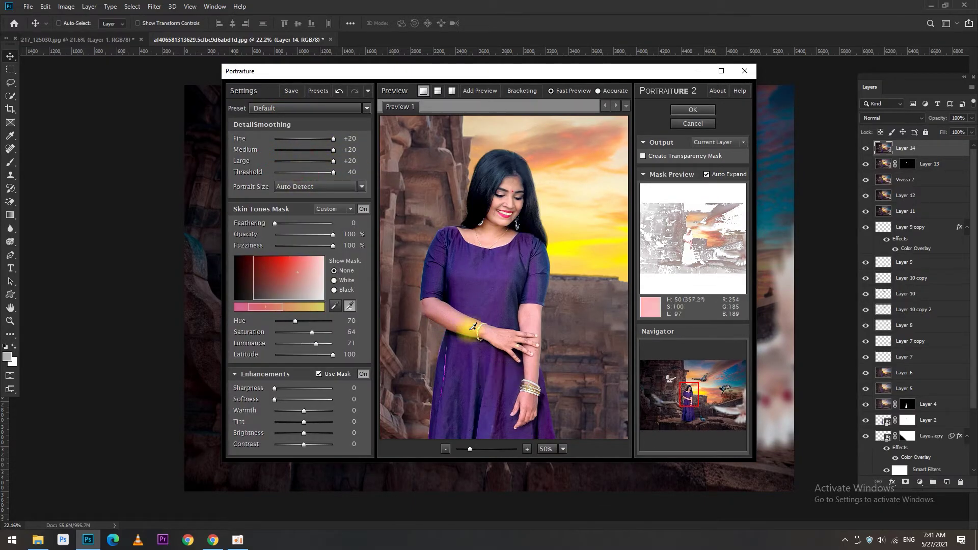
pyautogui.click(692, 110)
pyautogui.press('b')
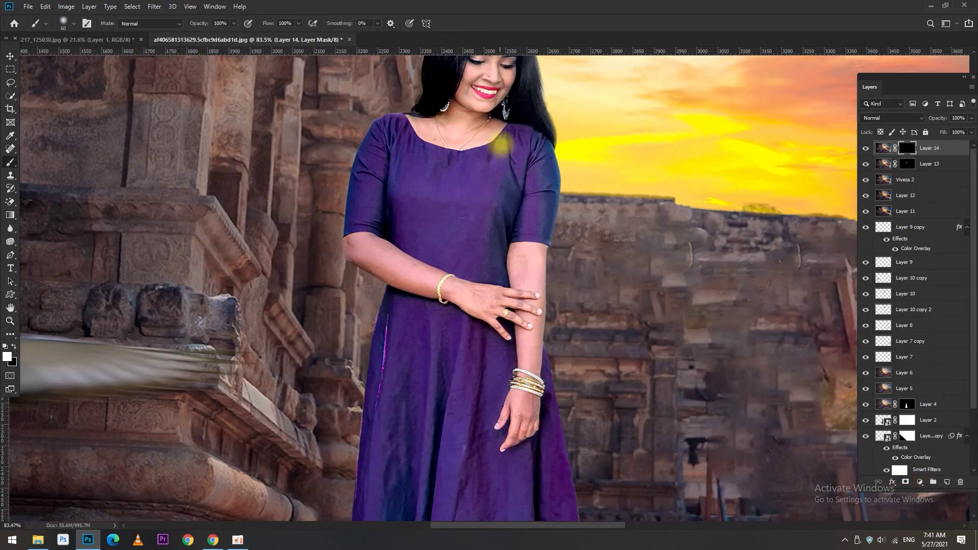
pyautogui.scroll(10, 493, 168)
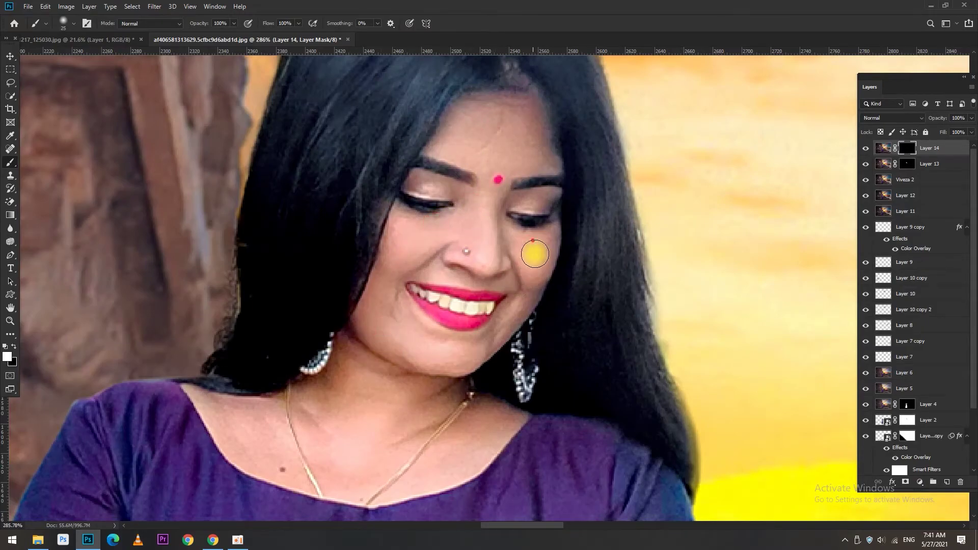
pyautogui.scroll(-3, 534, 254)
pyautogui.press(']')
pyautogui.press(']')
pyautogui.press(']')
pyautogui.scroll(-5, 515, 368)
pyautogui.press(']')
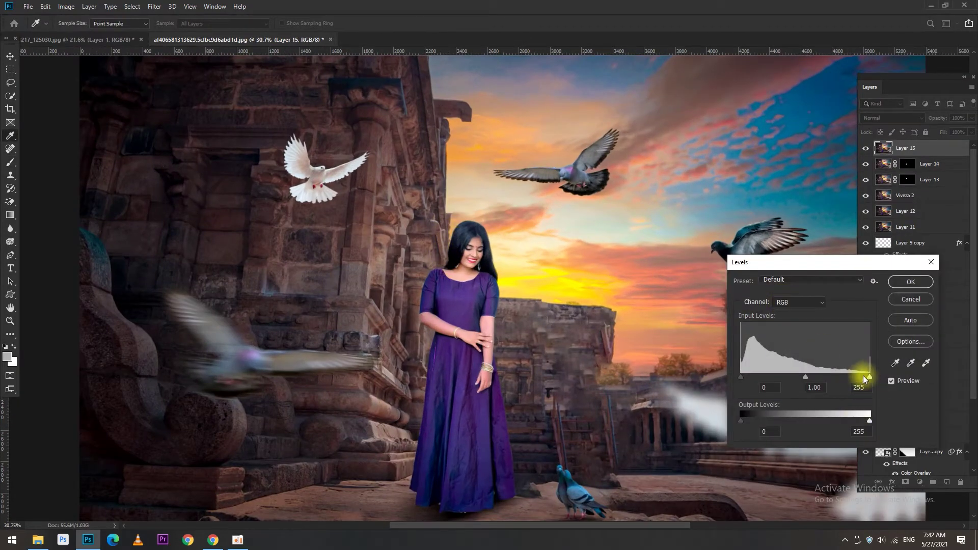
# Brighten the image with Levels white input 218, masked using Apply Image.
pyautogui.moveTo(864, 377); pyautogui.dragTo(851, 377)
pyautogui.click(910, 281)
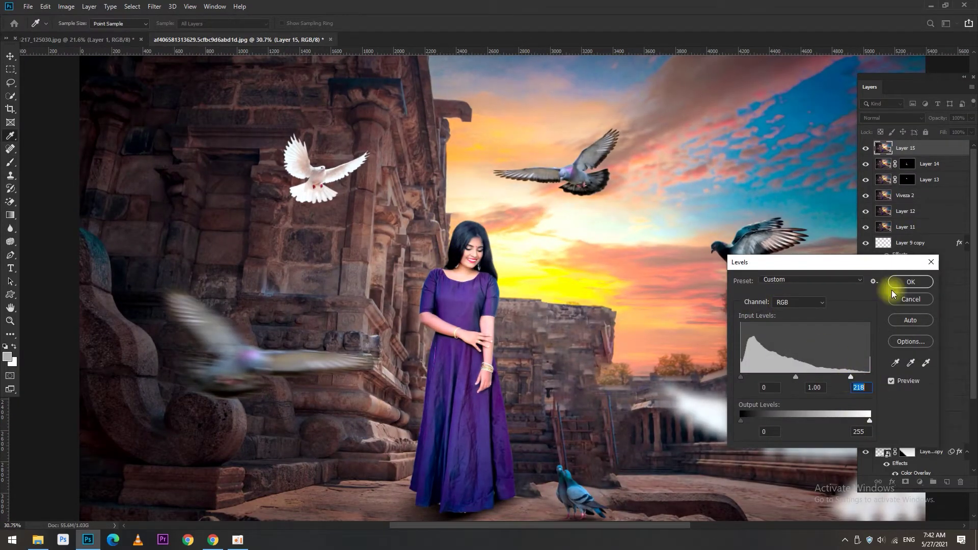
pyautogui.click(905, 482)
pyautogui.click(66, 6)
pyautogui.click(84, 156)
pyautogui.click(862, 280)
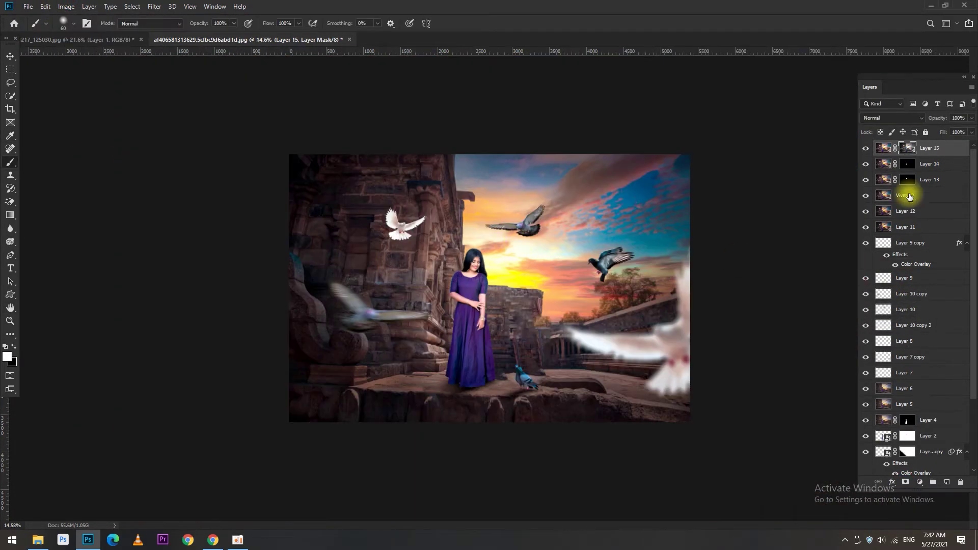
pyautogui.scroll(2, 474, 318)
# Stamp all visible layers into a new layer and apply the Camera Raw filter.
pyautogui.hotkey('ctrl', 'shift', 'alt', 'e')
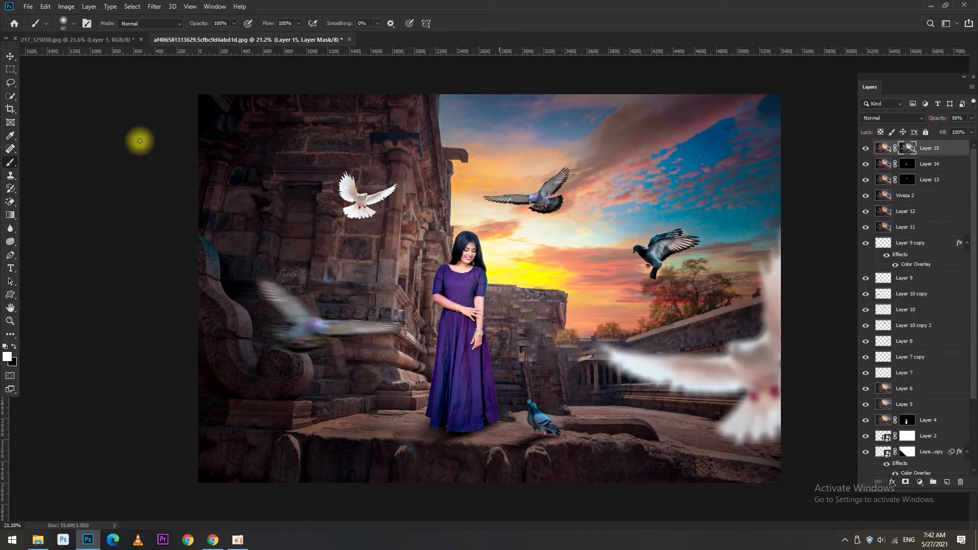
pyautogui.press('v')
pyautogui.scroll(-1, 539, 305)
pyautogui.hotkey('ctrl', 'shift', 'a')
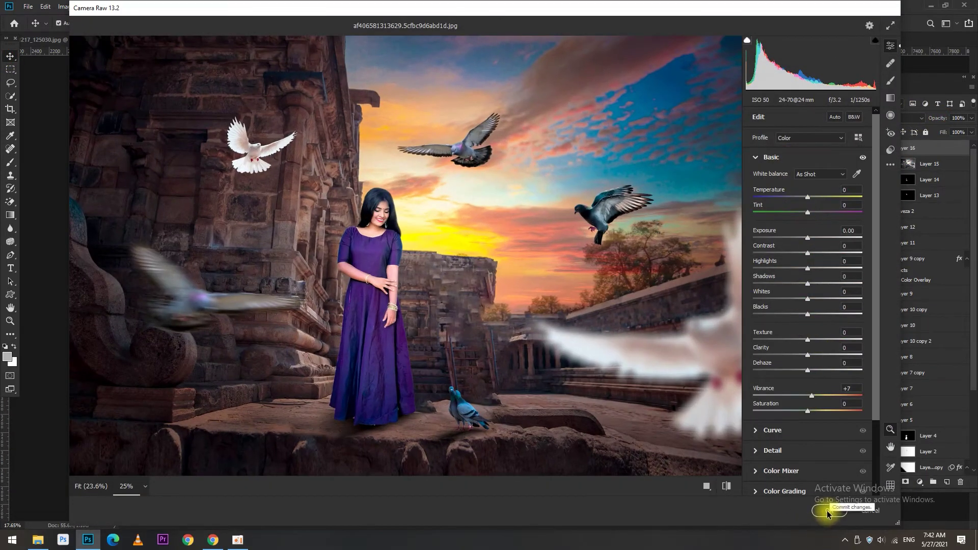
pyautogui.click(829, 510)
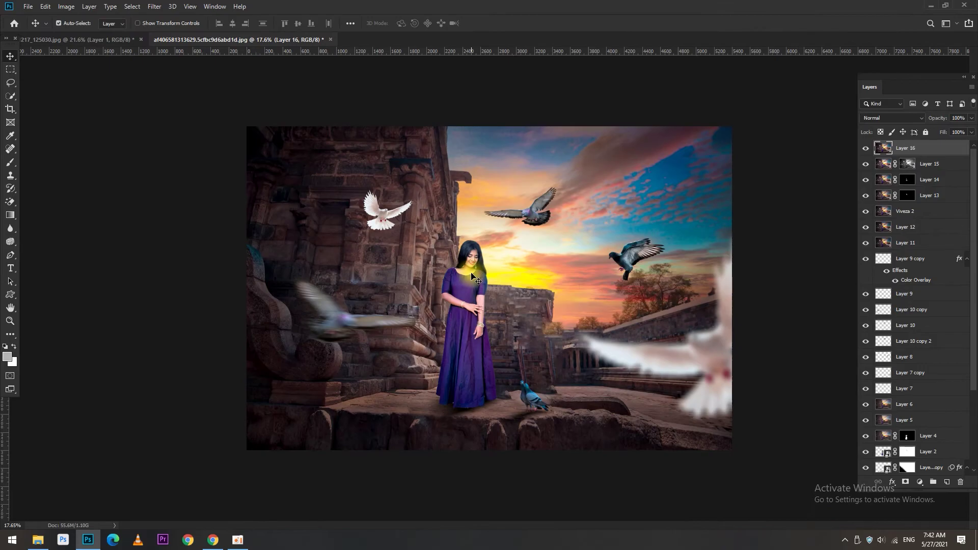
# Lower Hue/Saturation saturation to -20 and float the composite in a resized window.
pyautogui.hotkey('ctrl', 'u')
pyautogui.moveTo(702, 204); pyautogui.dragTo(694, 206)
pyautogui.press('Return')
pyautogui.scroll(-2, 515, 332)
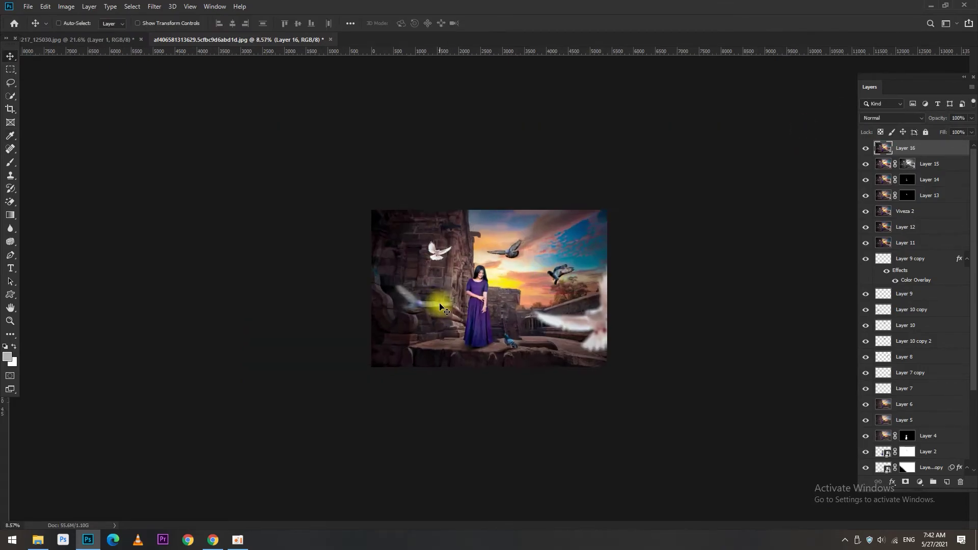
pyautogui.moveTo(199, 39); pyautogui.dragTo(389, 90)
pyautogui.moveTo(692, 371); pyautogui.dragTo(781, 442)
# Flatten the composite and crop-extend the canvas to the left.
pyautogui.hotkey('ctrl', 'shift', 'e')
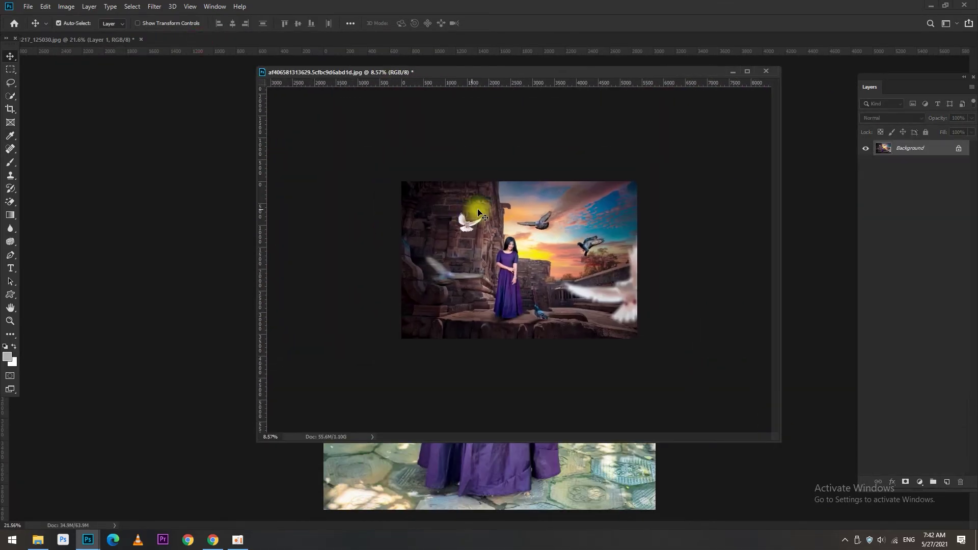
pyautogui.press('c')
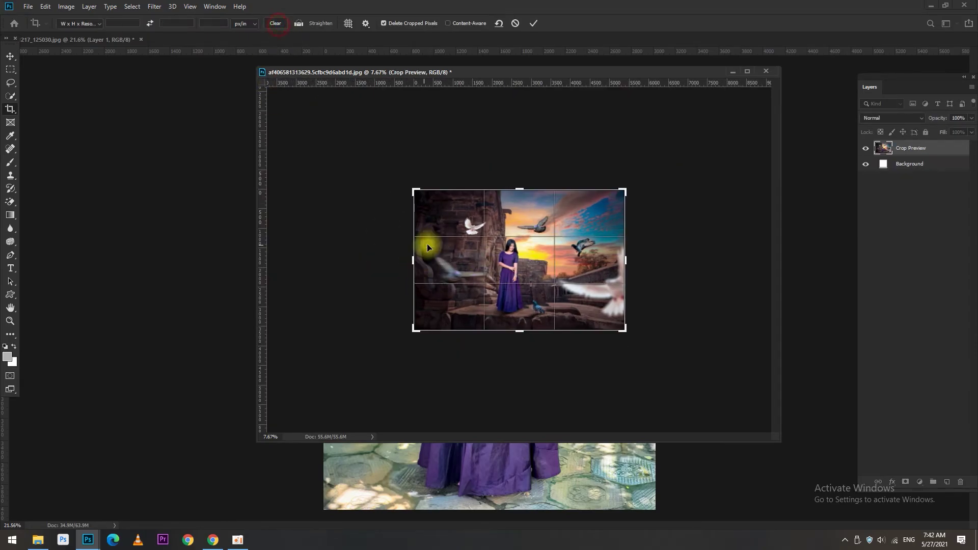
pyautogui.moveTo(414, 250); pyautogui.dragTo(360, 265)
pyautogui.press('Return')
# Drag the original photo into the composite, redoing a misplaced first drop.
pyautogui.press('v')
pyautogui.moveTo(77, 39); pyautogui.dragTo(81, 98)
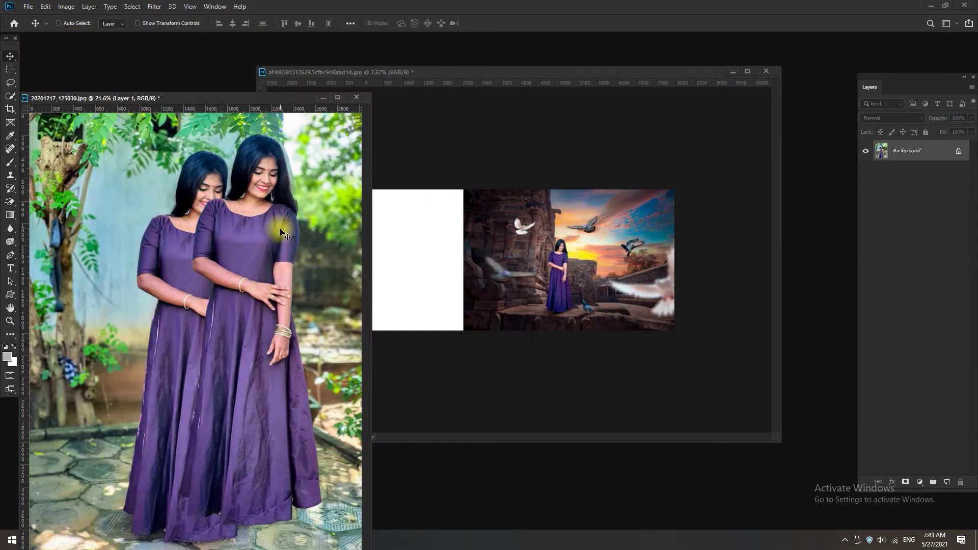
pyautogui.moveTo(280, 233); pyautogui.dragTo(212, 233)
pyautogui.moveTo(213, 275); pyautogui.dragTo(448, 275)
pyautogui.hotkey('ctrl', 'z')
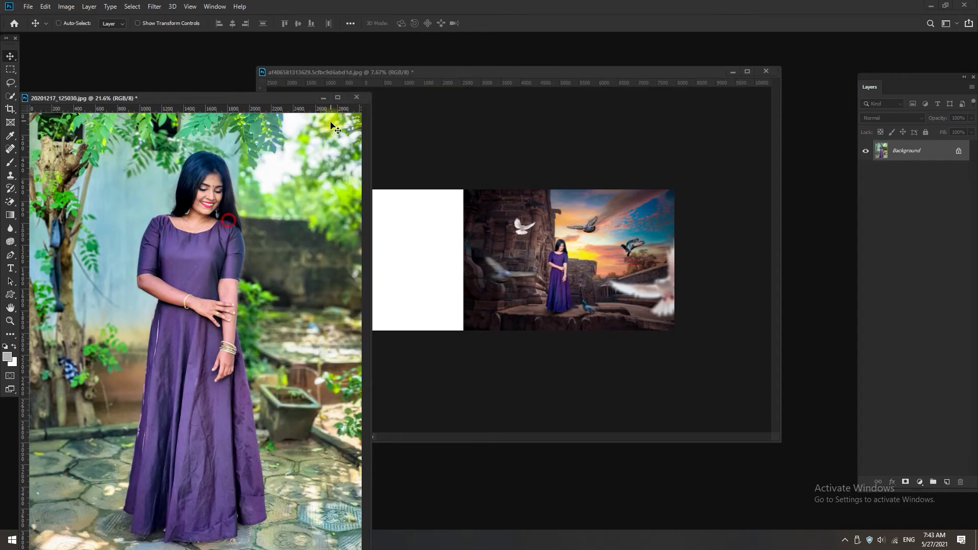
pyautogui.click(357, 97)
pyautogui.moveTo(395, 95); pyautogui.dragTo(194, 135)
pyautogui.moveTo(399, 76); pyautogui.dragTo(545, 55)
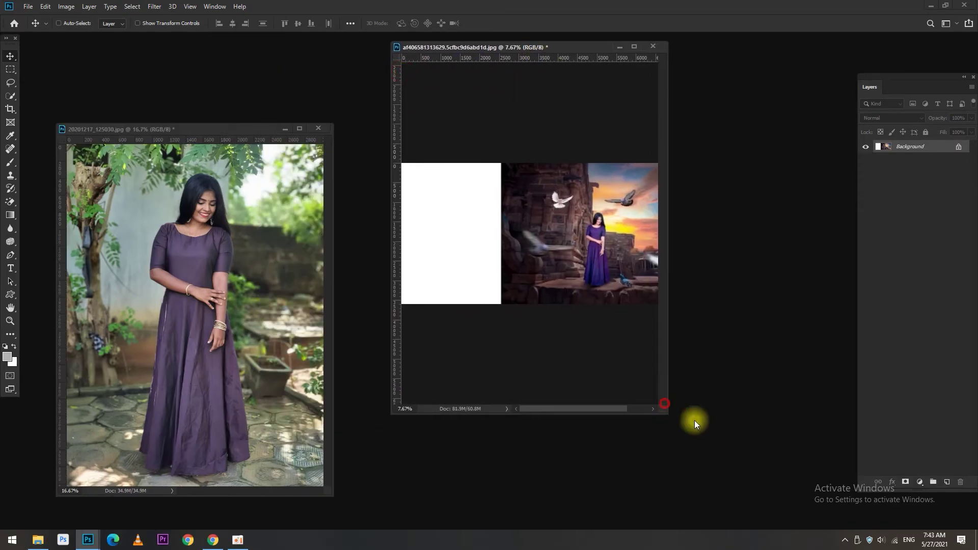
pyautogui.moveTo(694, 418); pyautogui.dragTo(840, 512)
pyautogui.moveTo(272, 287); pyautogui.dragTo(623, 295)
# Scale the original photo to fit the left strip and view the comparison full screen.
pyautogui.hotkey('ctrl', 't')
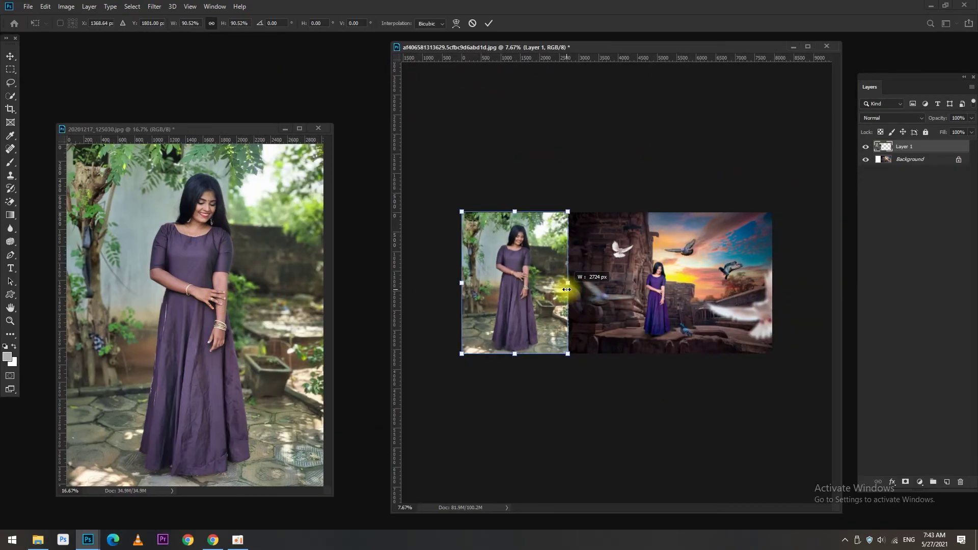
pyautogui.moveTo(560, 285); pyautogui.dragTo(529, 279)
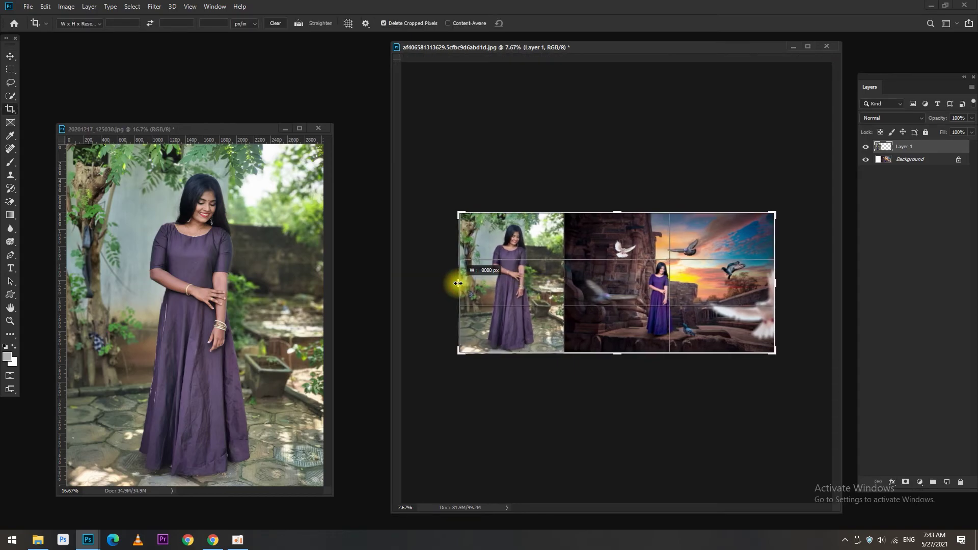
pyautogui.press('Return')
pyautogui.press('f')
pyautogui.press('f')
pyautogui.hotkey('ctrl', '0')
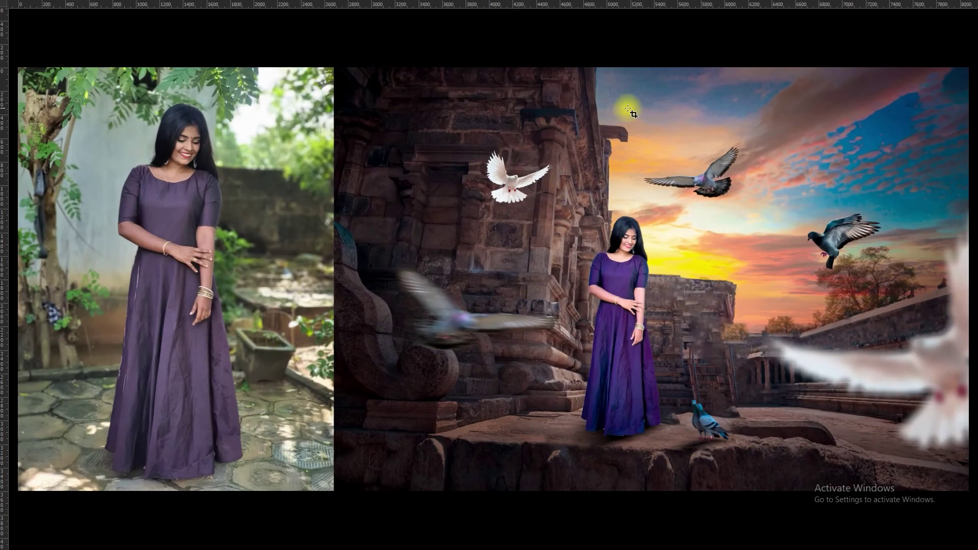